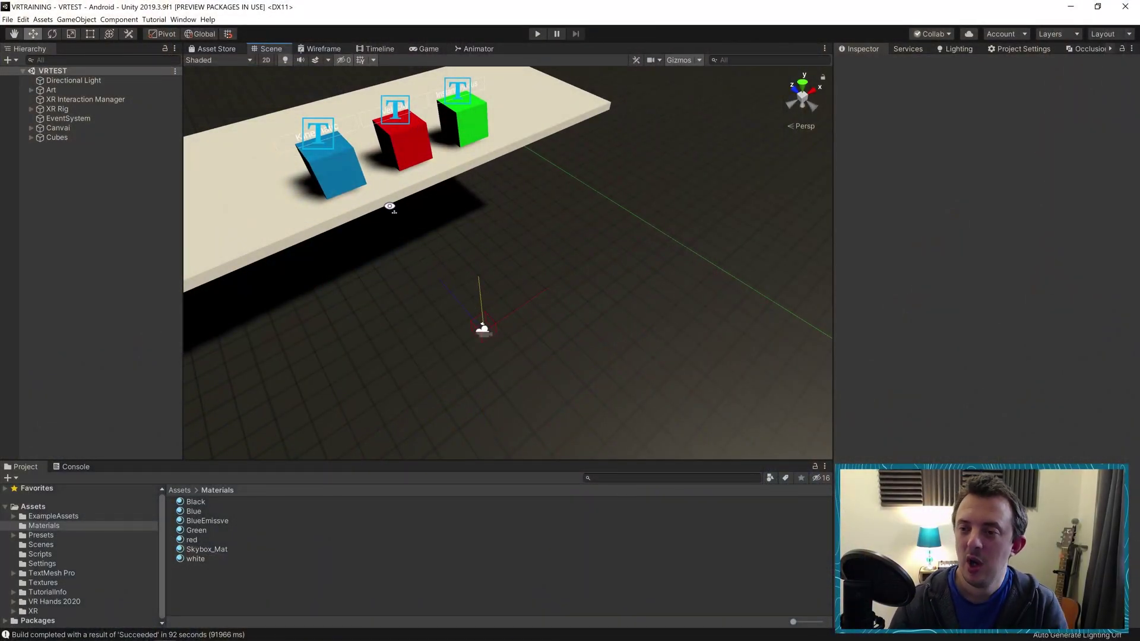
Step: Expand XR Rig and Camera Offset, then select LeftHand Controller to view its ray interactor components
alt+drag(389, 206, 381, 255)
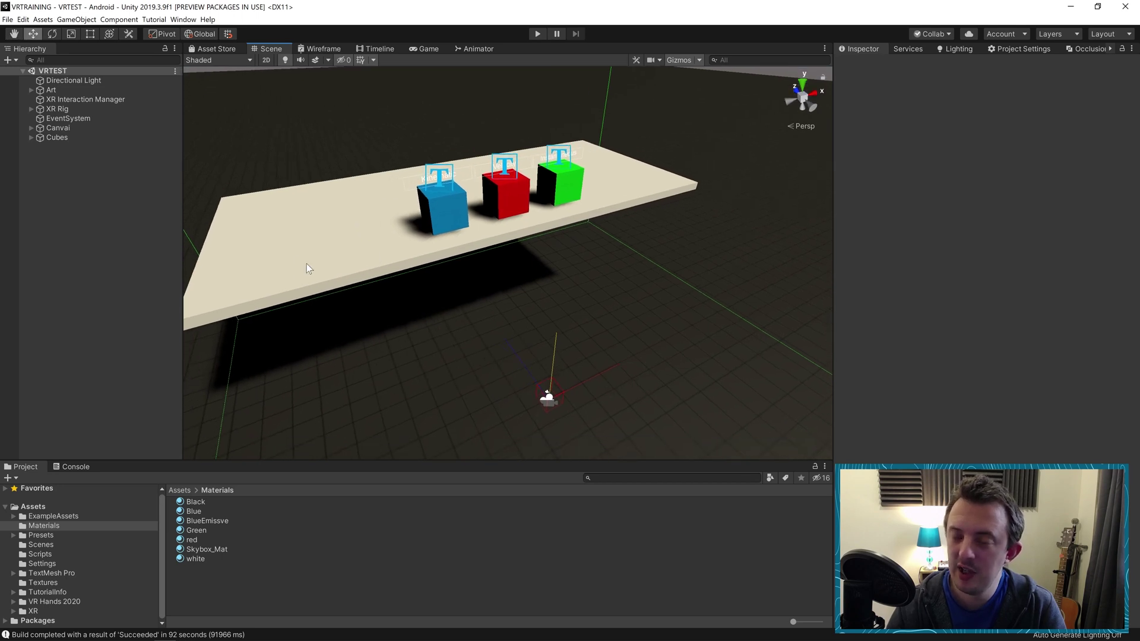
alt+drag(306, 263, 473, 241)
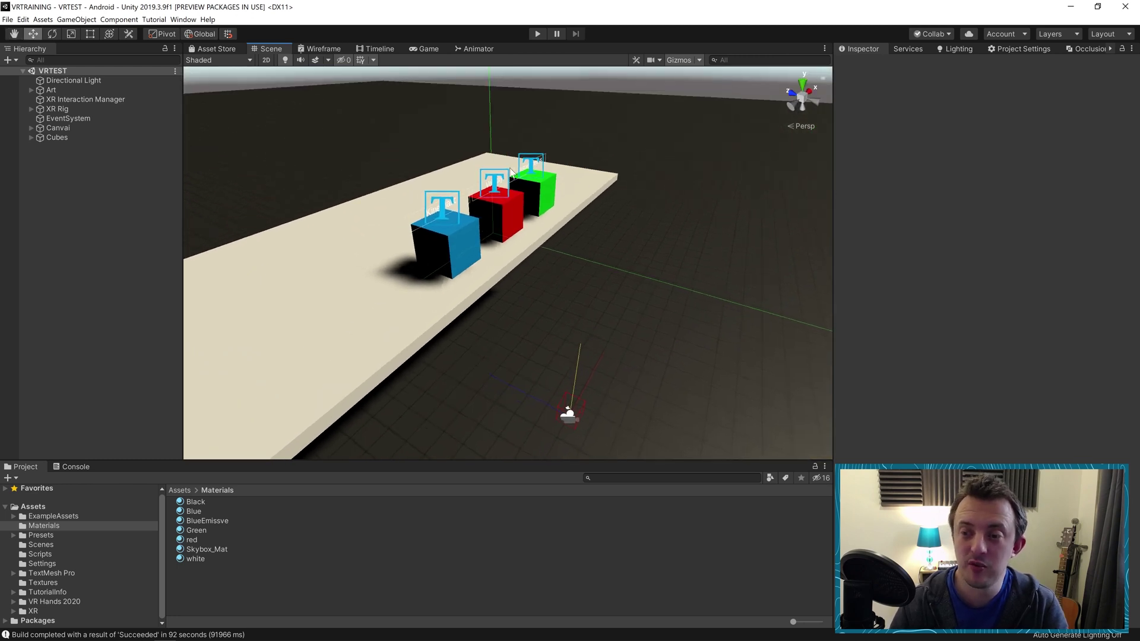
alt+drag(511, 173, 524, 221)
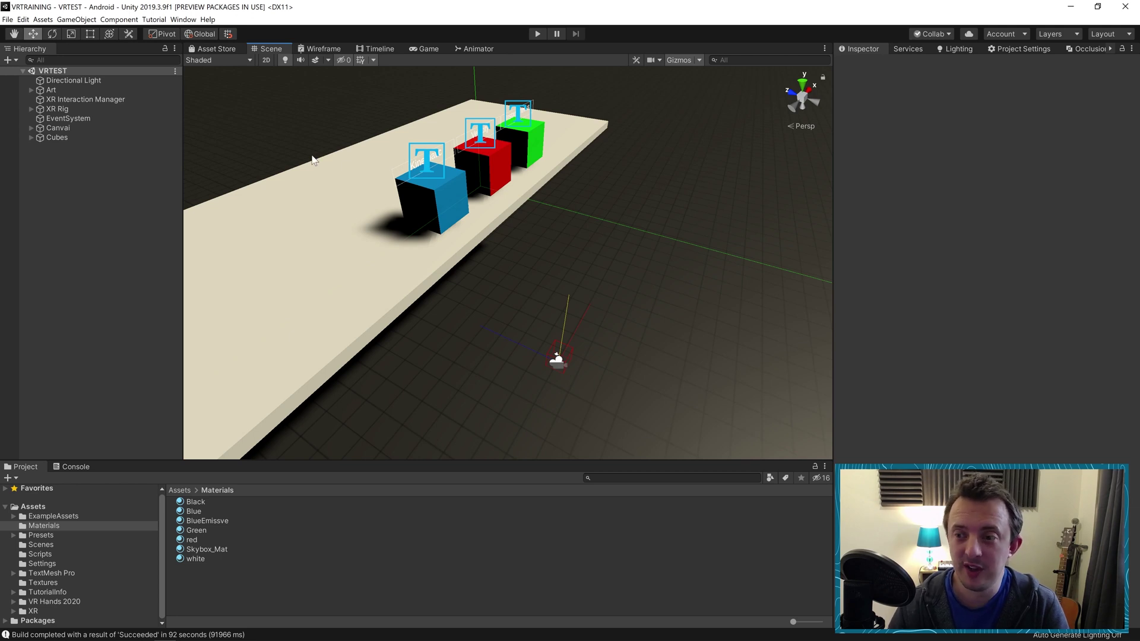
click(32, 109)
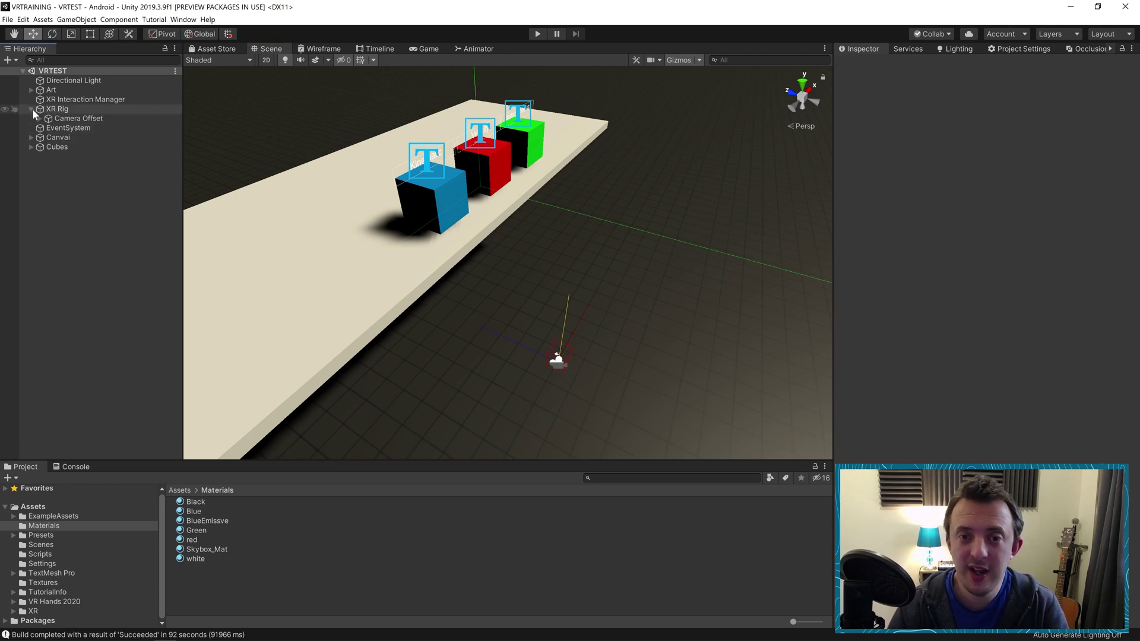
click(37, 116)
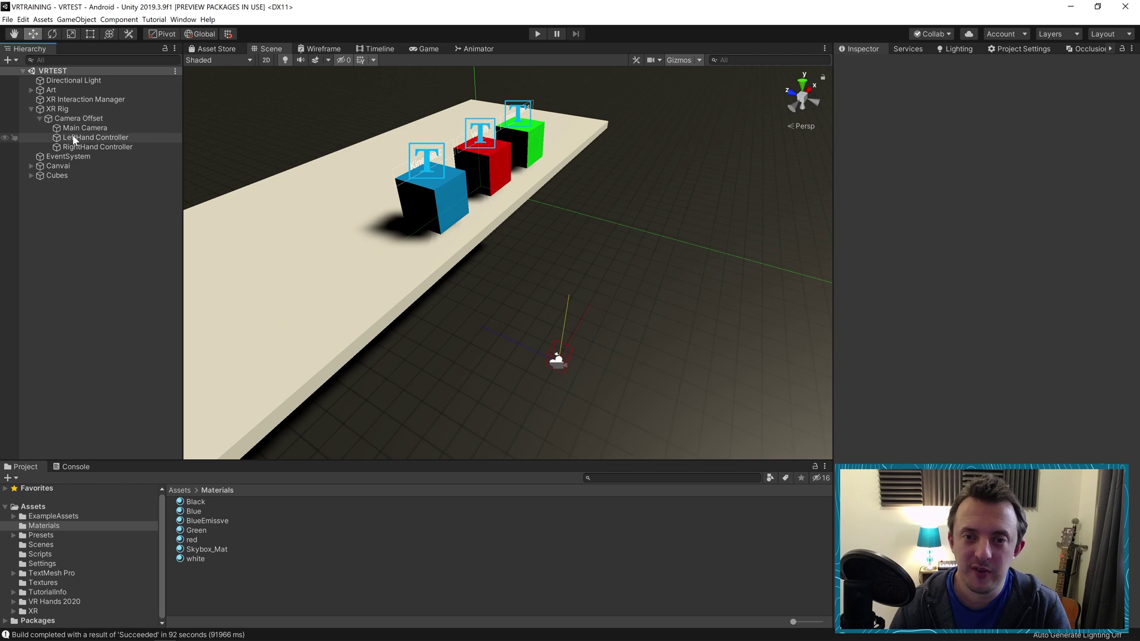
click(77, 138)
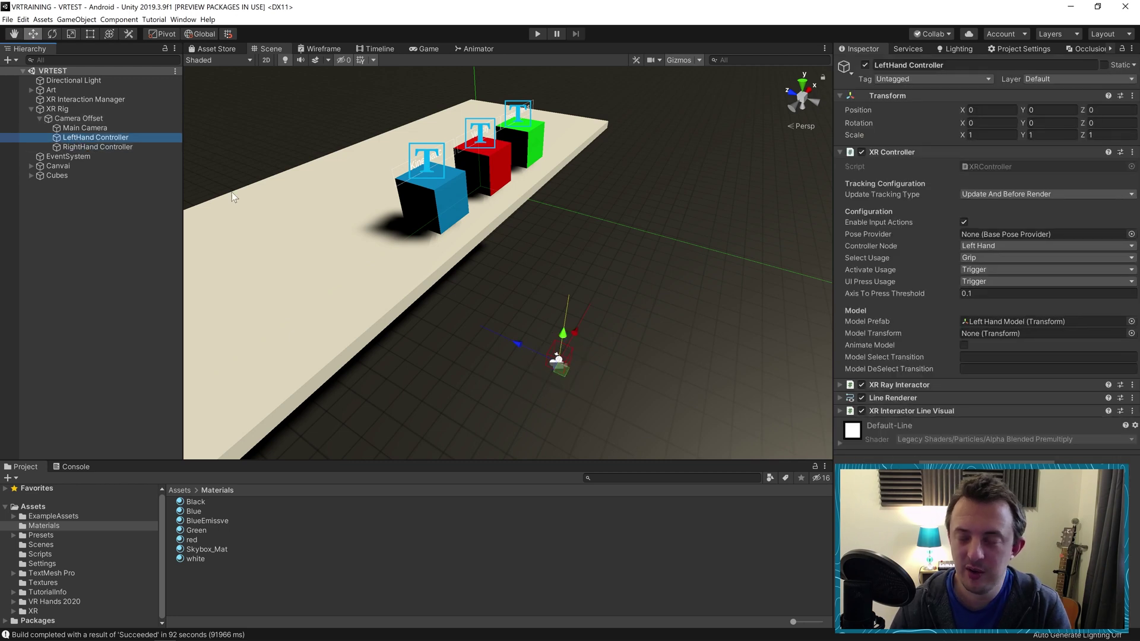
middle_drag(795, 295, 584, 307)
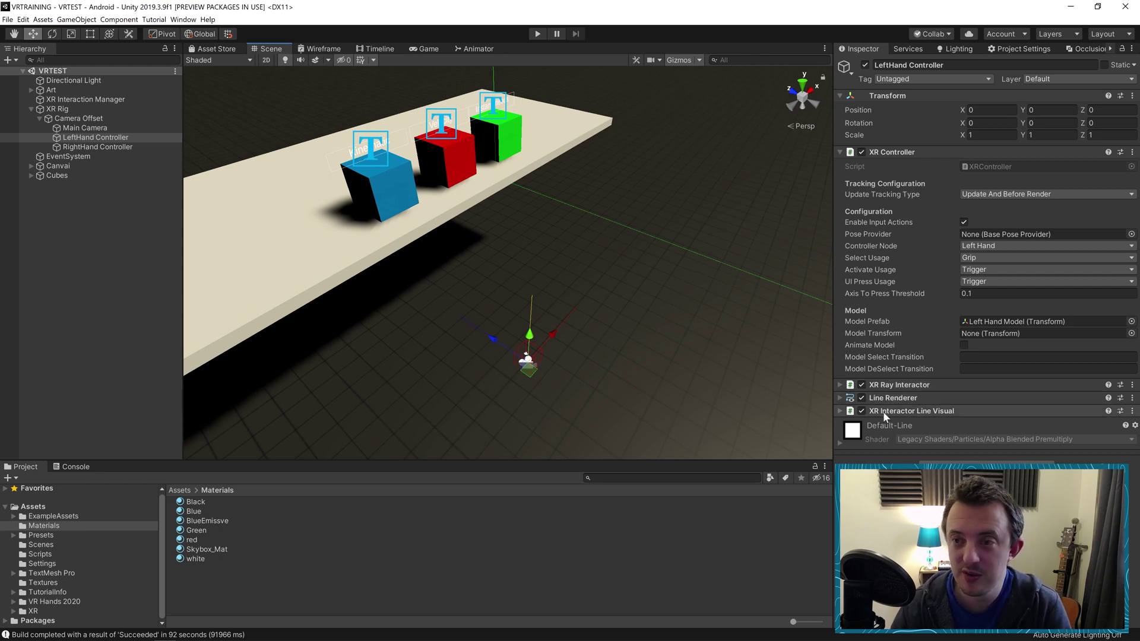
Step: Remove the XR Ray Interactor from the LeftHand Controller and dismiss the Line Renderer dependency warning
click(1132, 384)
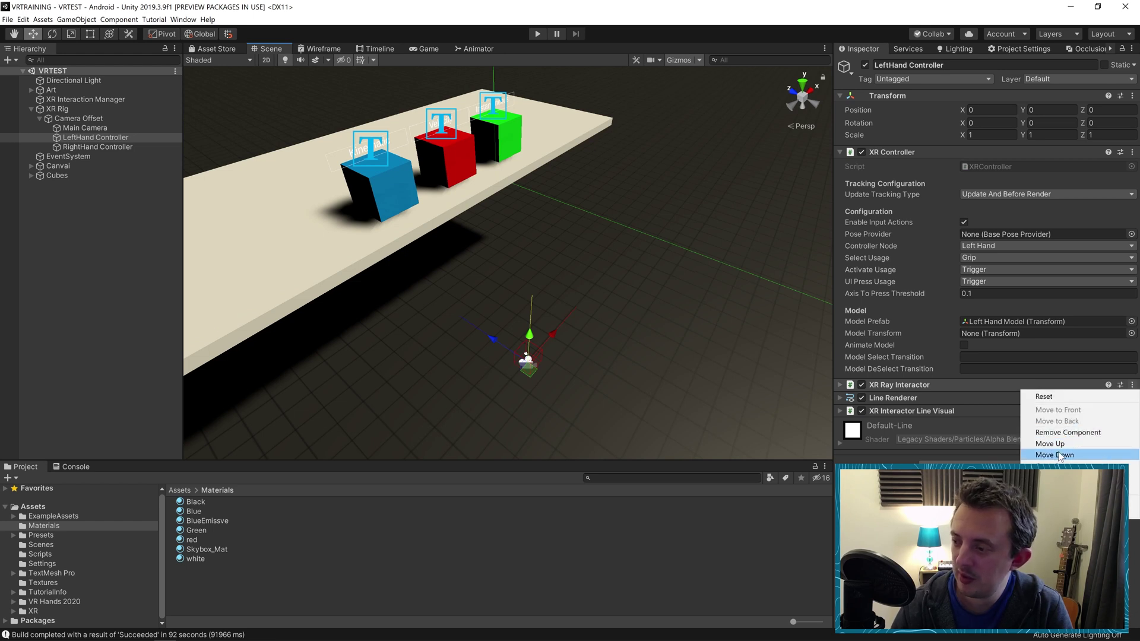
click(1063, 433)
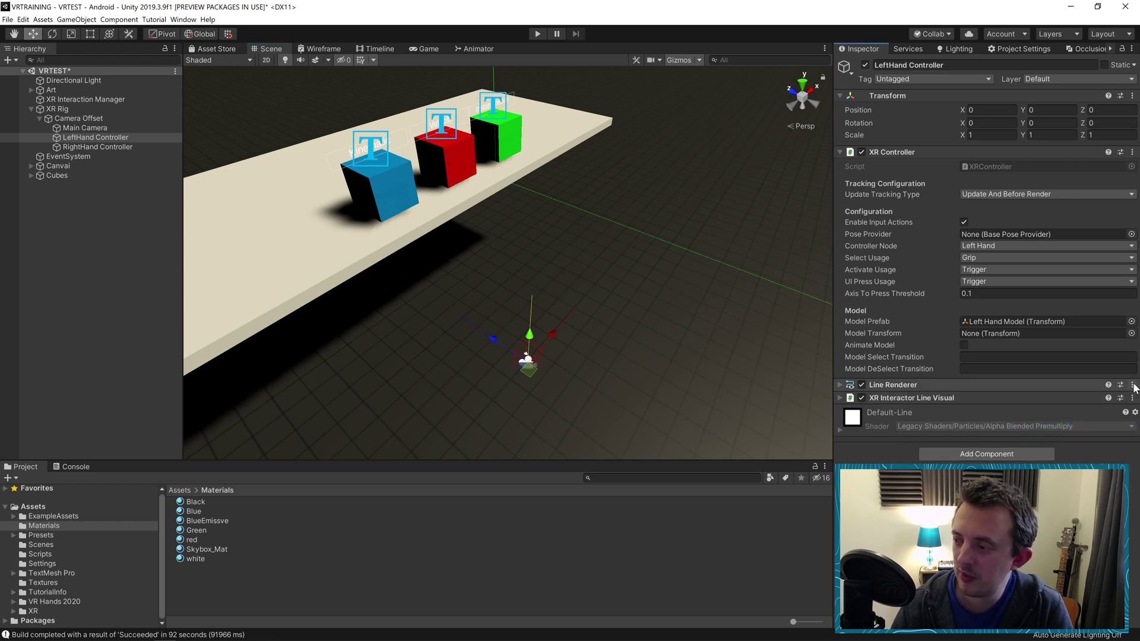
click(1132, 385)
click(1090, 433)
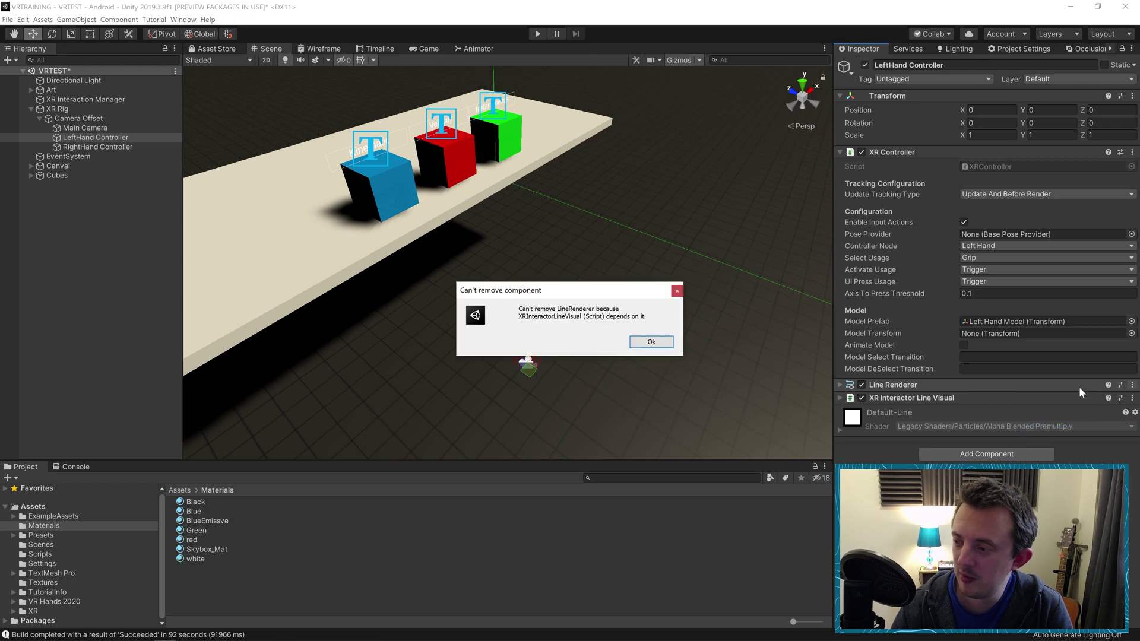
click(654, 344)
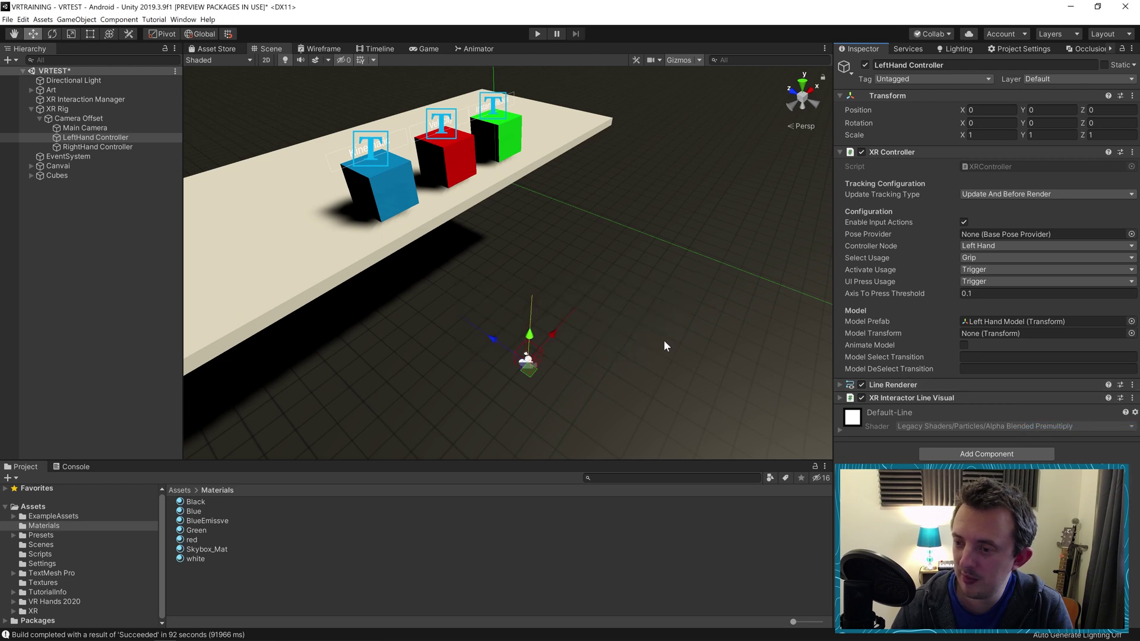
Step: Remove the XR Interactor Line Visual, then the Line Renderer, from the LeftHand Controller
click(1132, 398)
click(1088, 445)
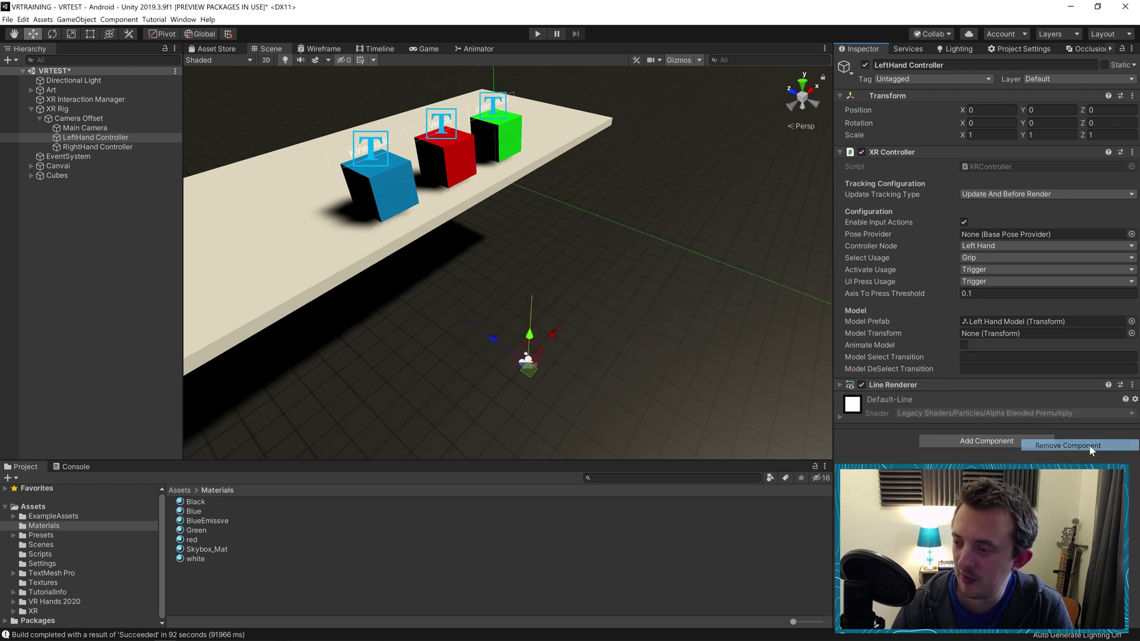
click(1132, 385)
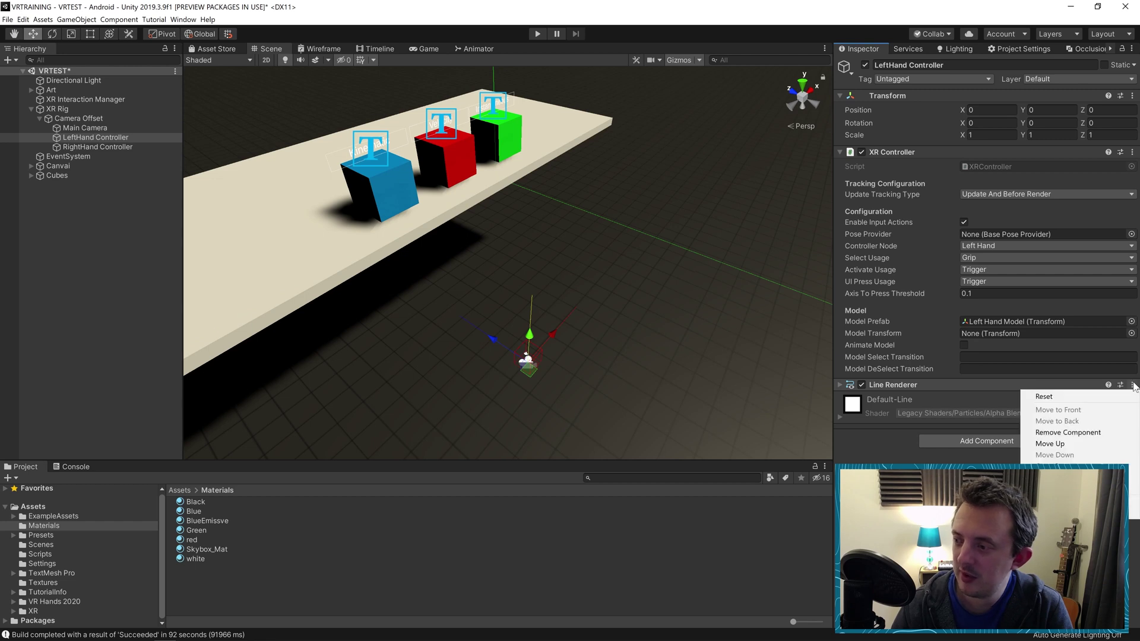
click(1085, 432)
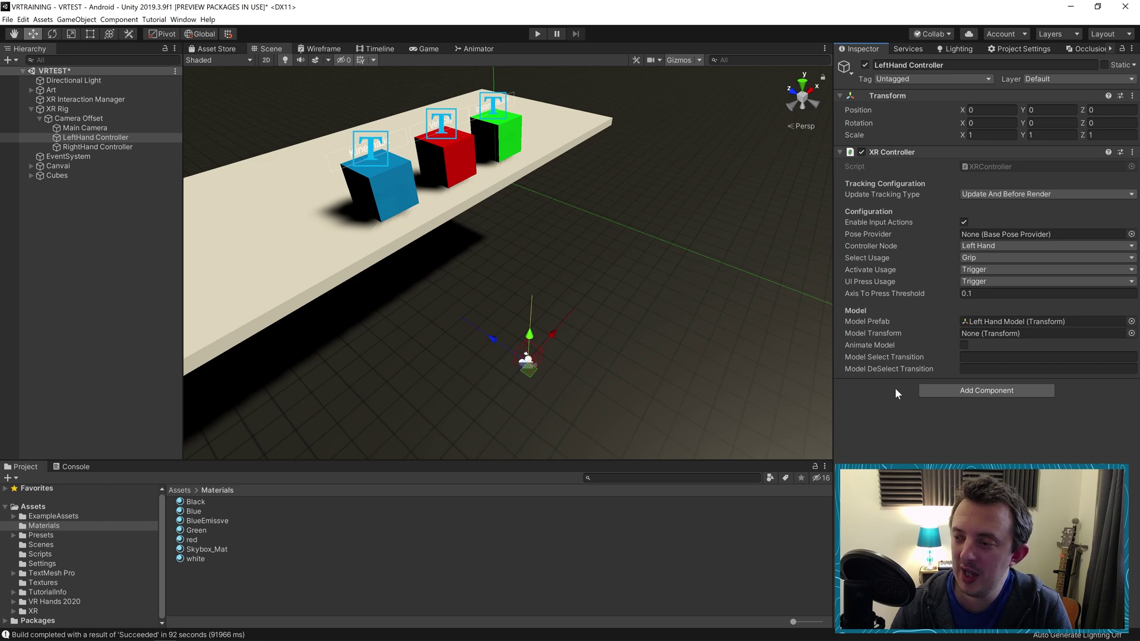
Step: Add an XR Direct Interactor, found by searching 'direct', and a Sphere Collider to the LeftHand Controller
click(954, 391)
text(te)
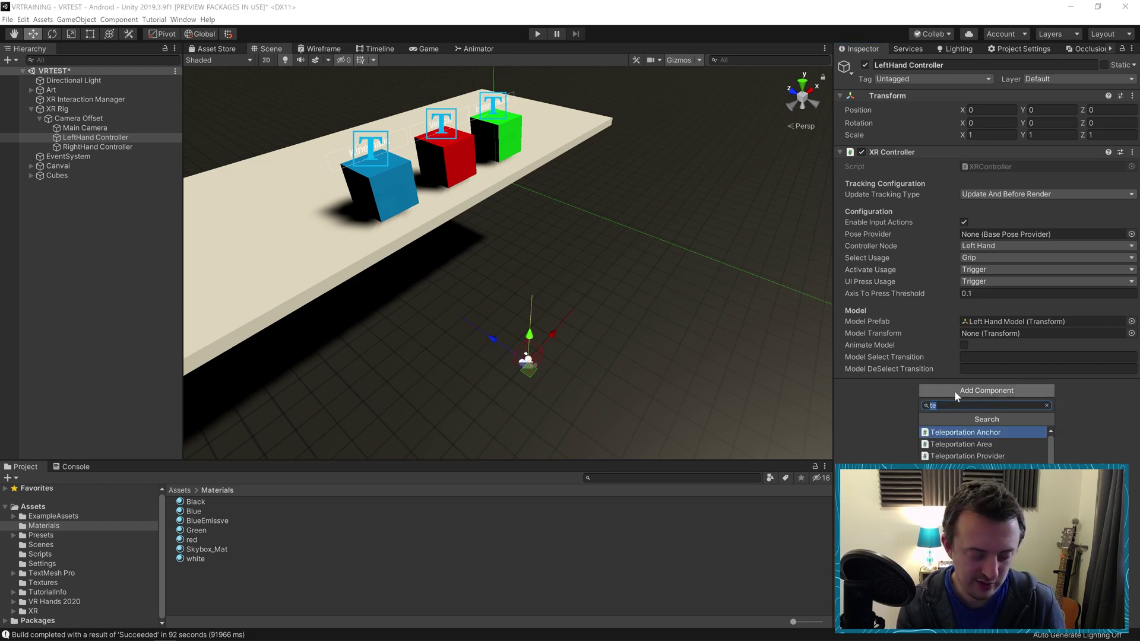
text(direct)
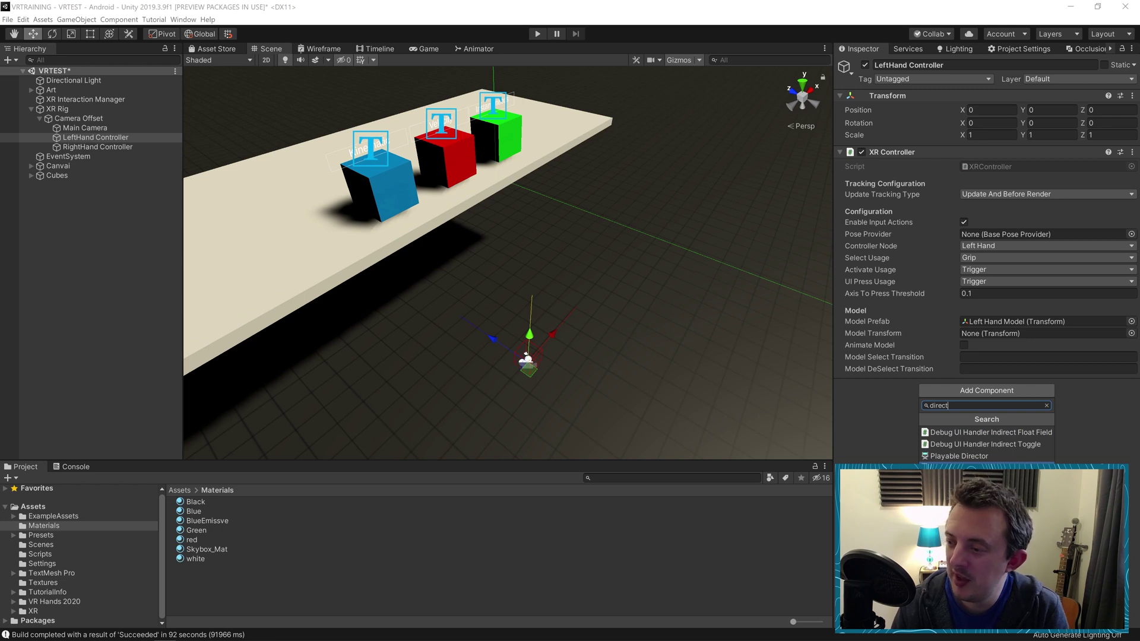
key(Return)
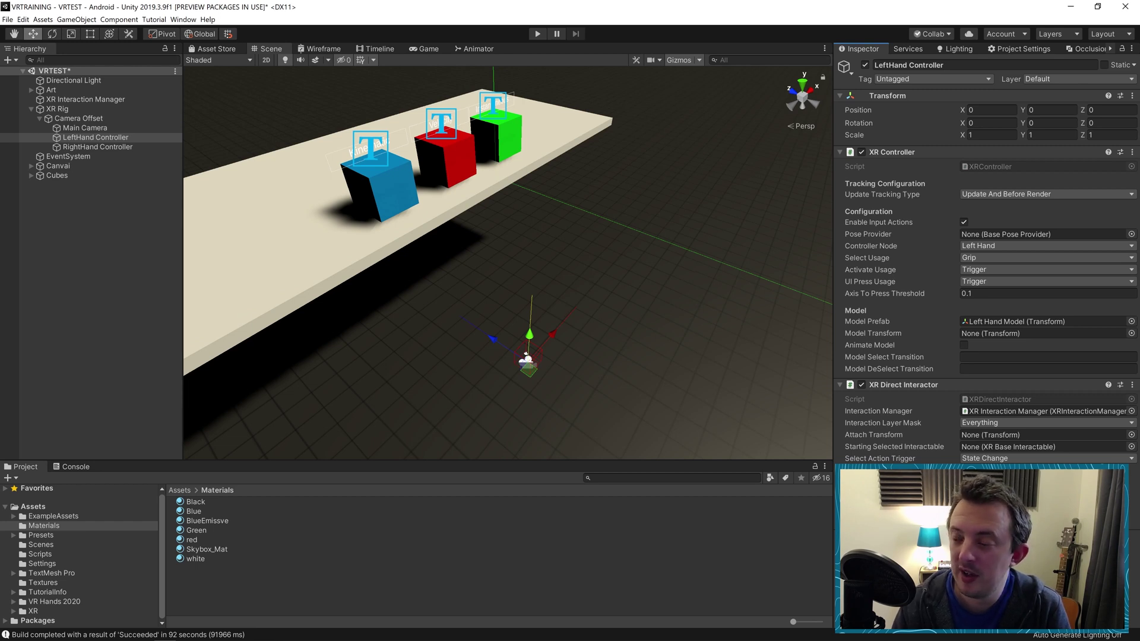
key(ctrl+shift+a)
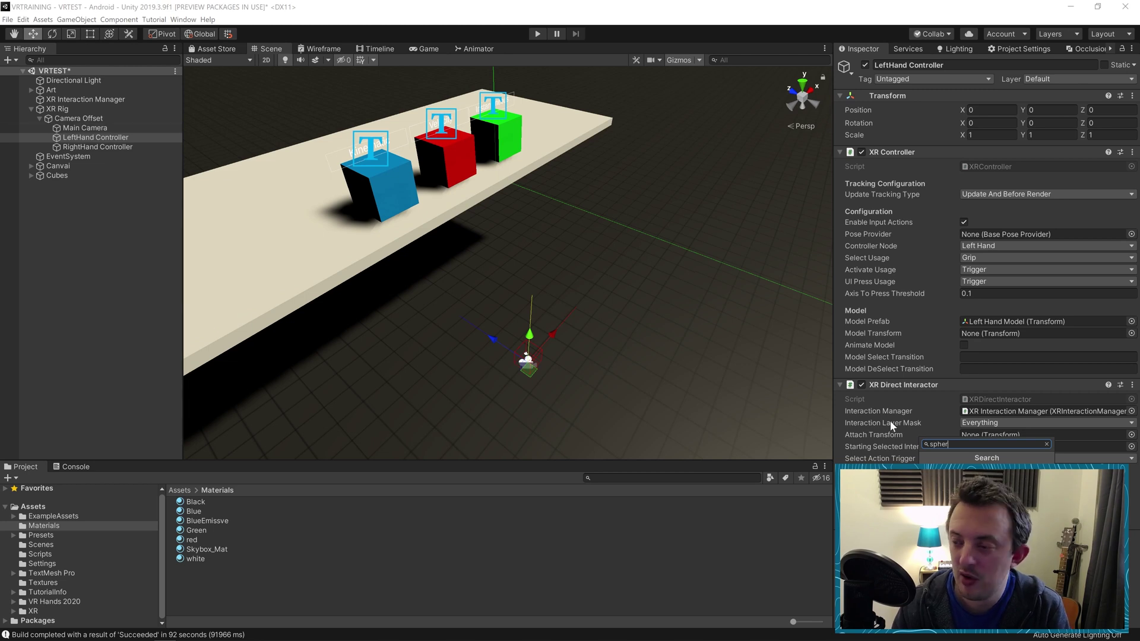
key(Return)
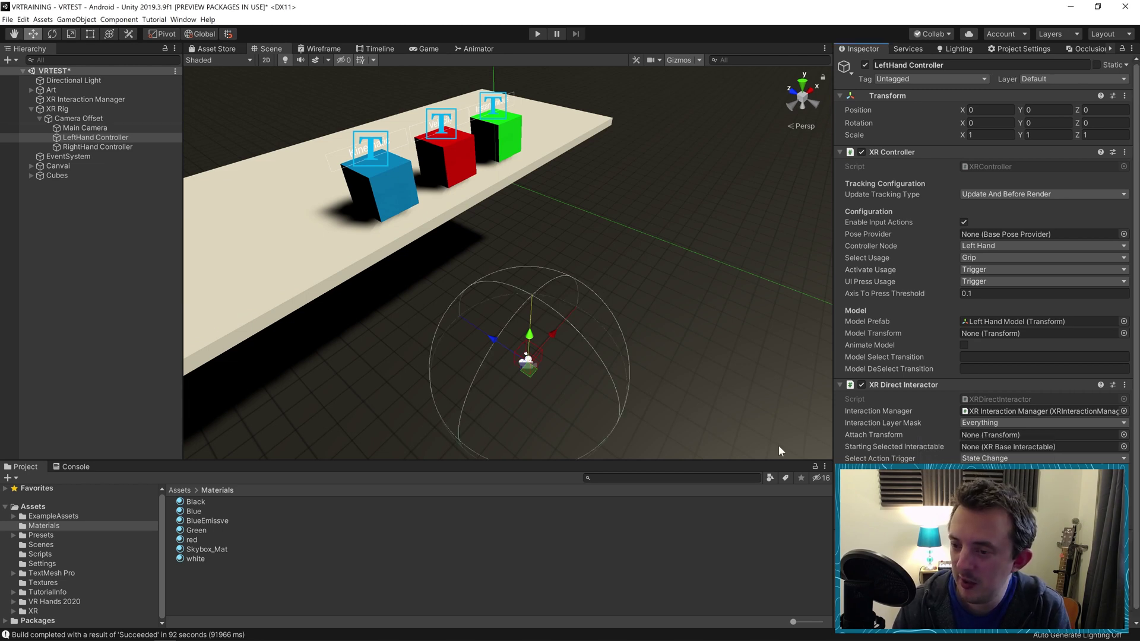
Step: Reduce the left hand Sphere Collider radius to fit the controller and collapse the XR Direct Interactor foldout
alt+drag(778, 445, 613, 376)
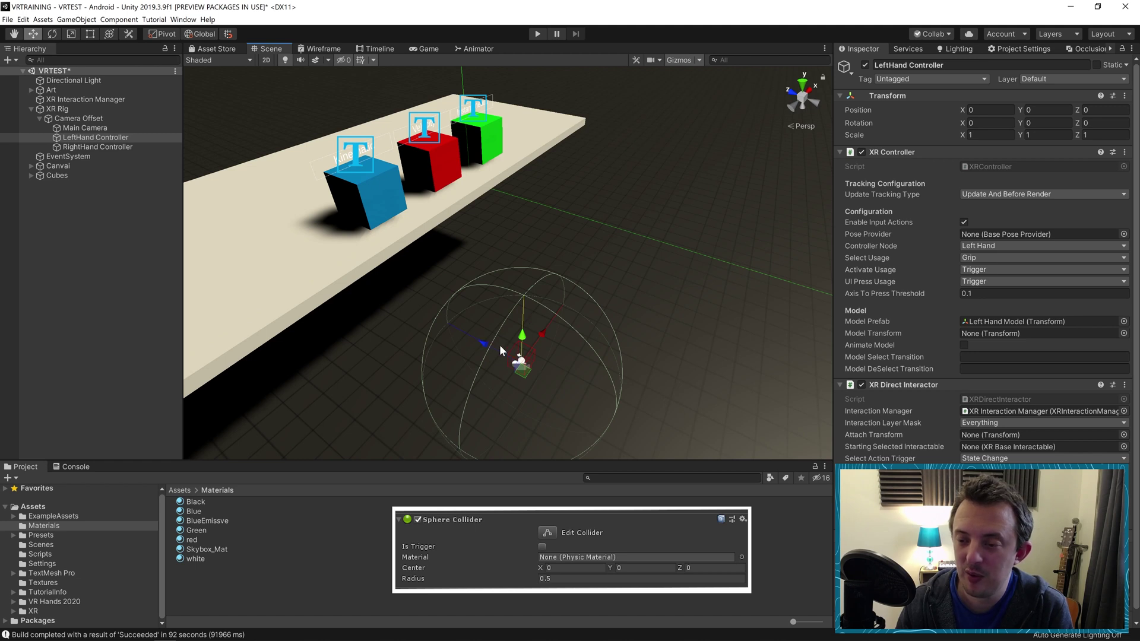
right_drag(582, 273, 584, 279)
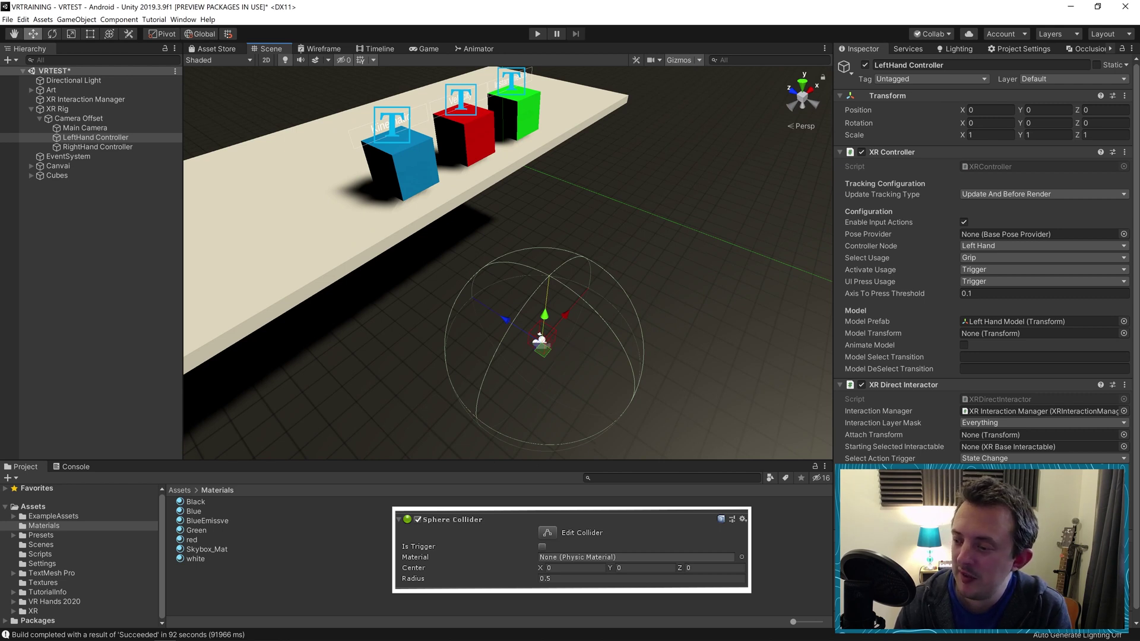
scroll(985, 336, down, 1)
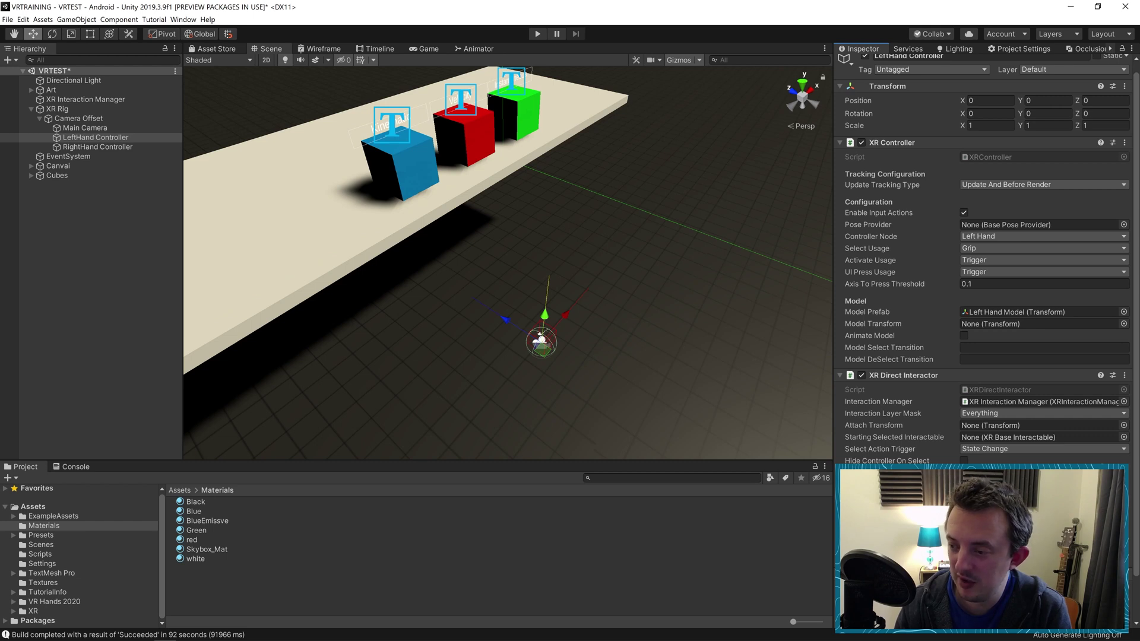
click(839, 376)
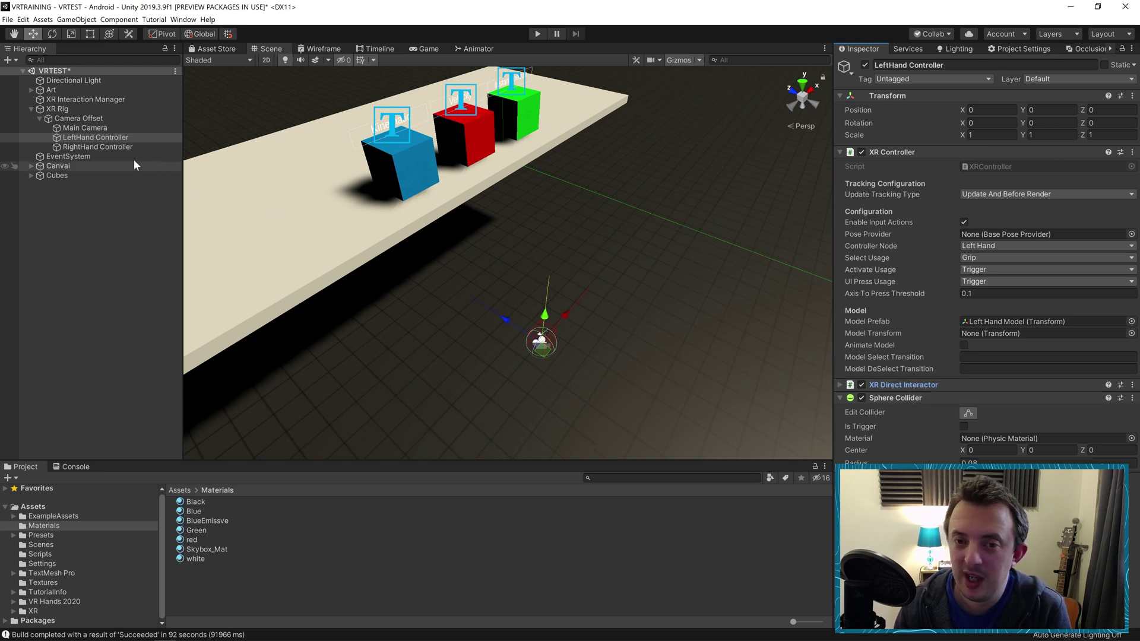
Step: Remove the XR Interactor Line Visual and Line Renderer components from the RightHand Controller
click(123, 147)
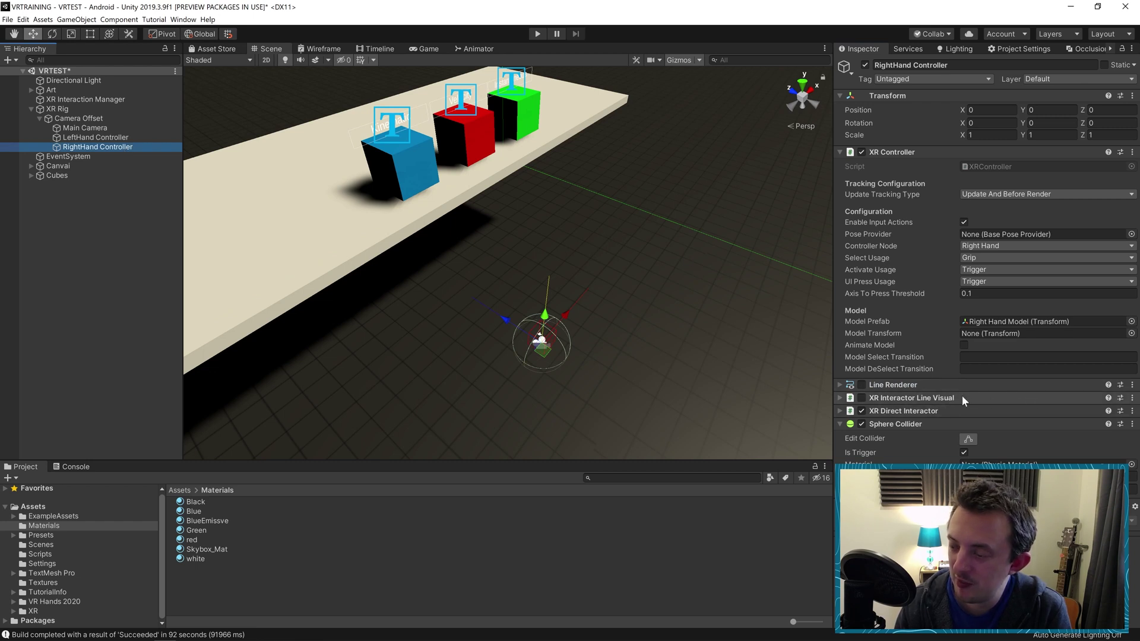
click(1134, 401)
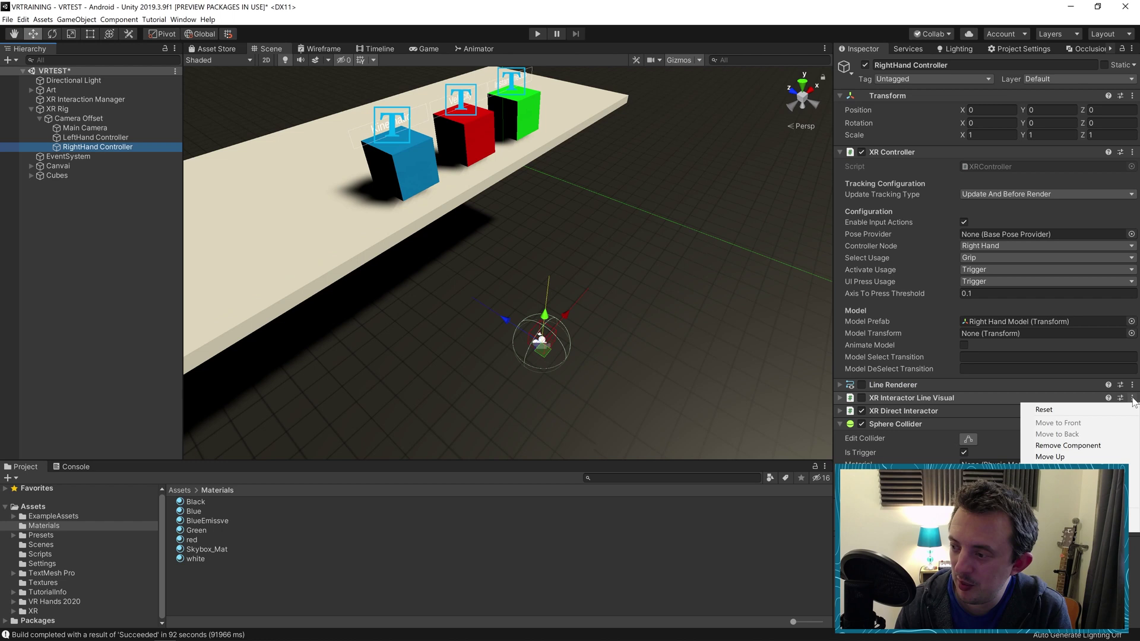
click(1063, 422)
click(1131, 386)
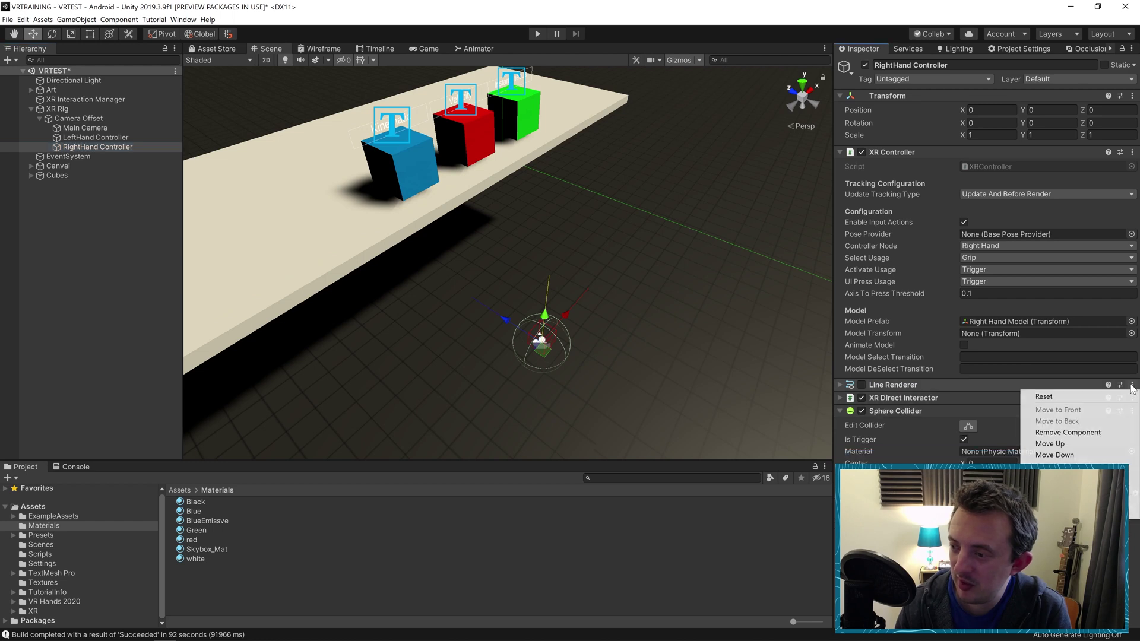
click(1063, 431)
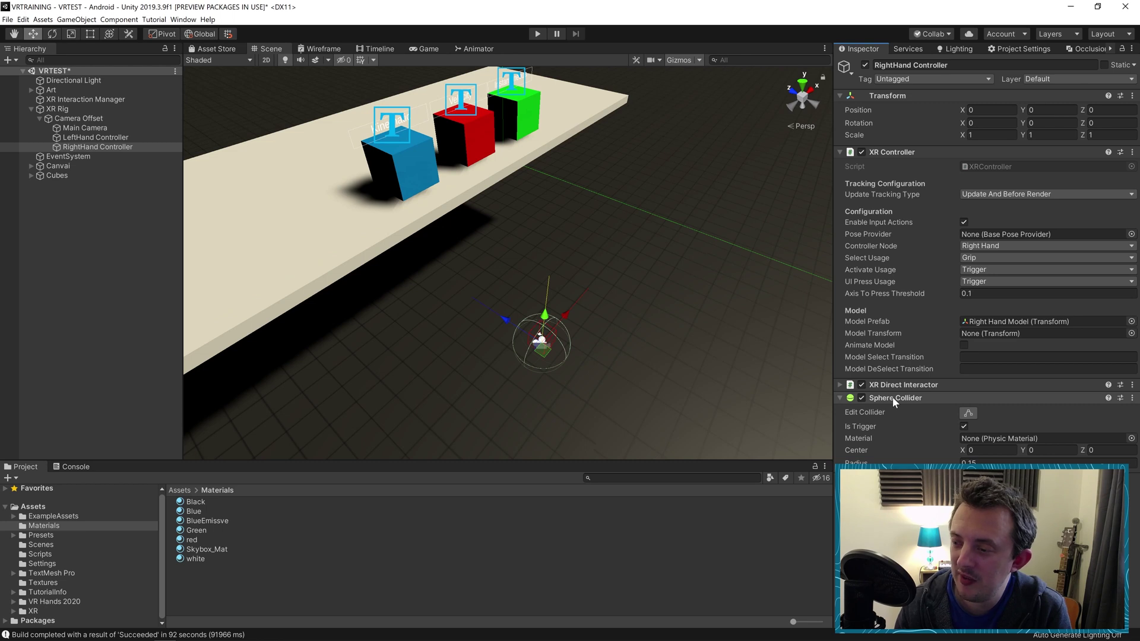
Step: Set the RightHand Controller's Sphere Collider radius to 0.08
click(973, 463)
text(0.08)
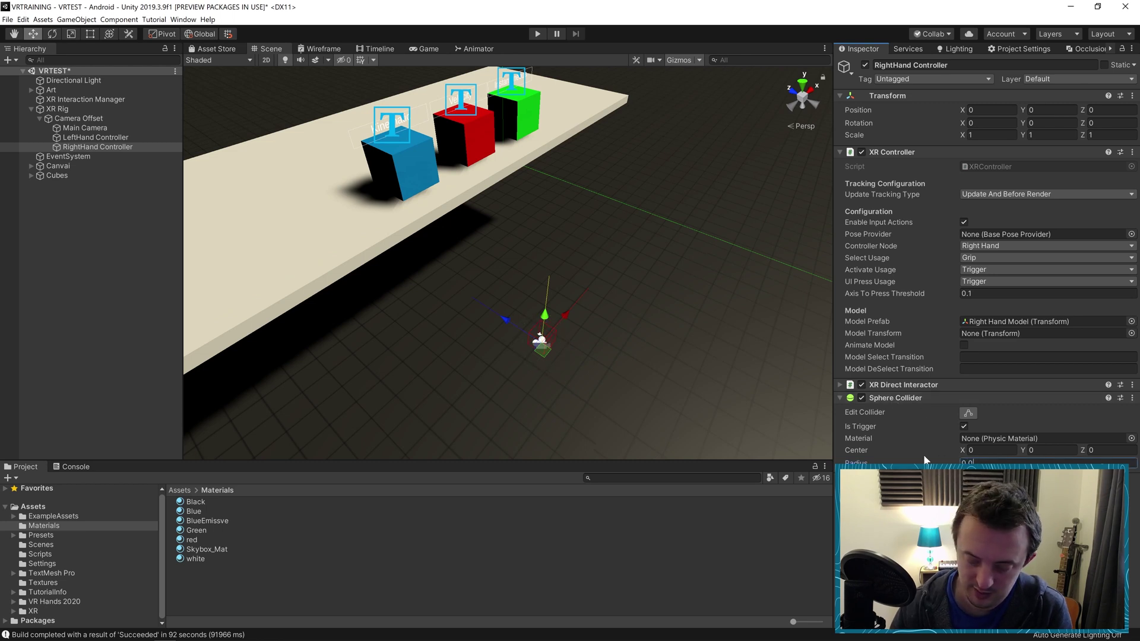
click(119, 138)
click(109, 149)
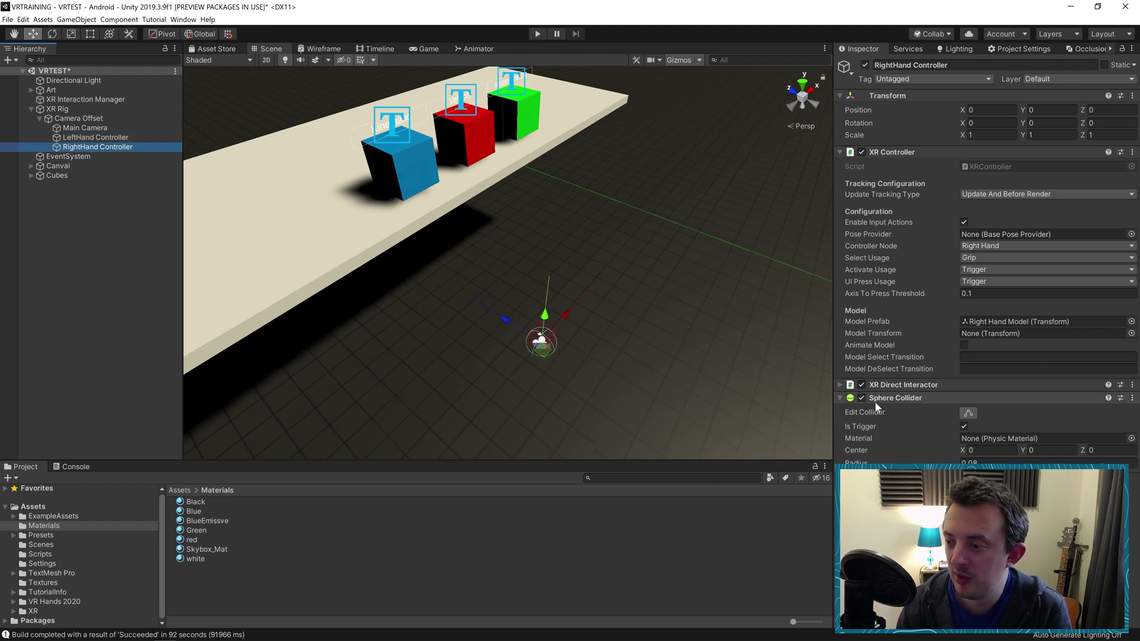
Step: Tick Is Trigger on the LeftHand Controller's Sphere Collider
click(109, 137)
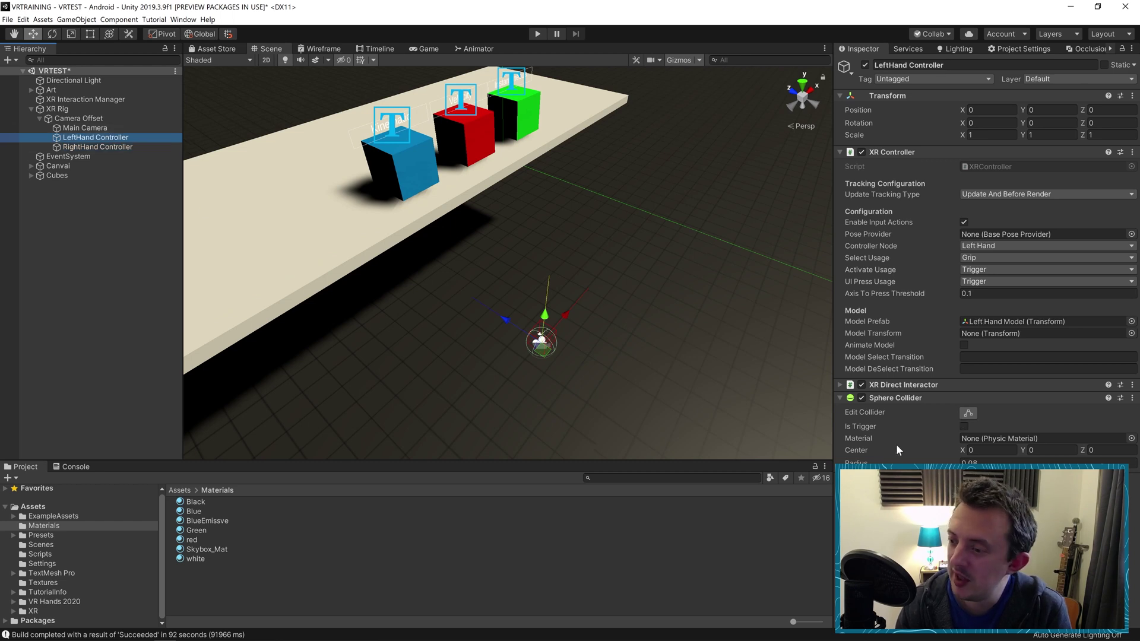
click(964, 426)
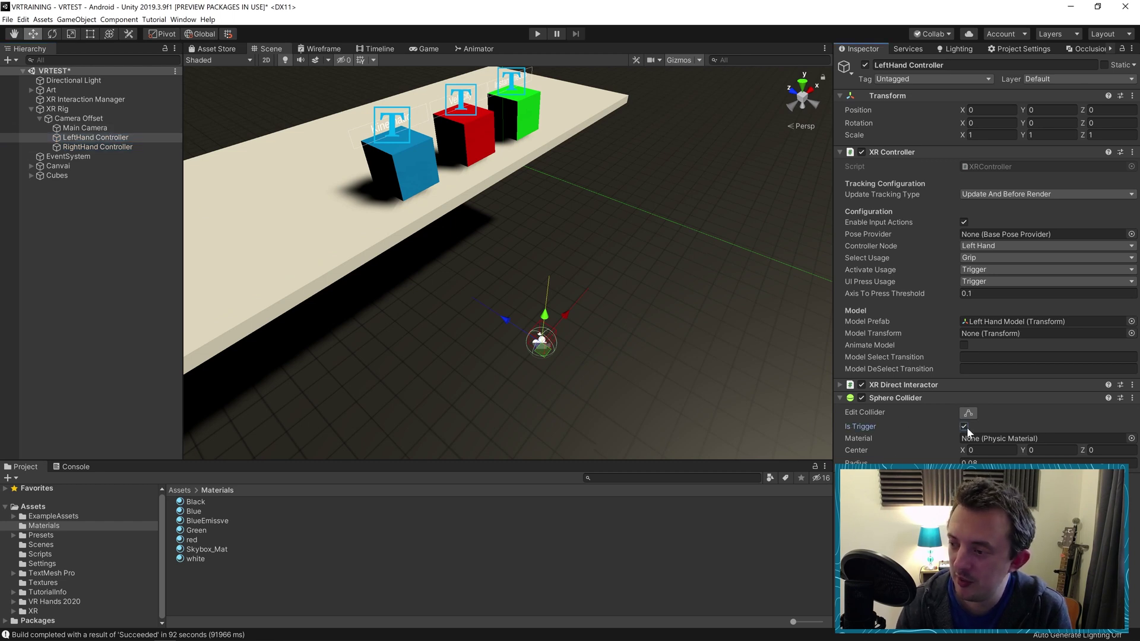
right_drag(646, 350, 579, 294)
right_drag(573, 229, 573, 226)
Step: Create a new 3D Object > Cube from the Hierarchy context menu
click(67, 192)
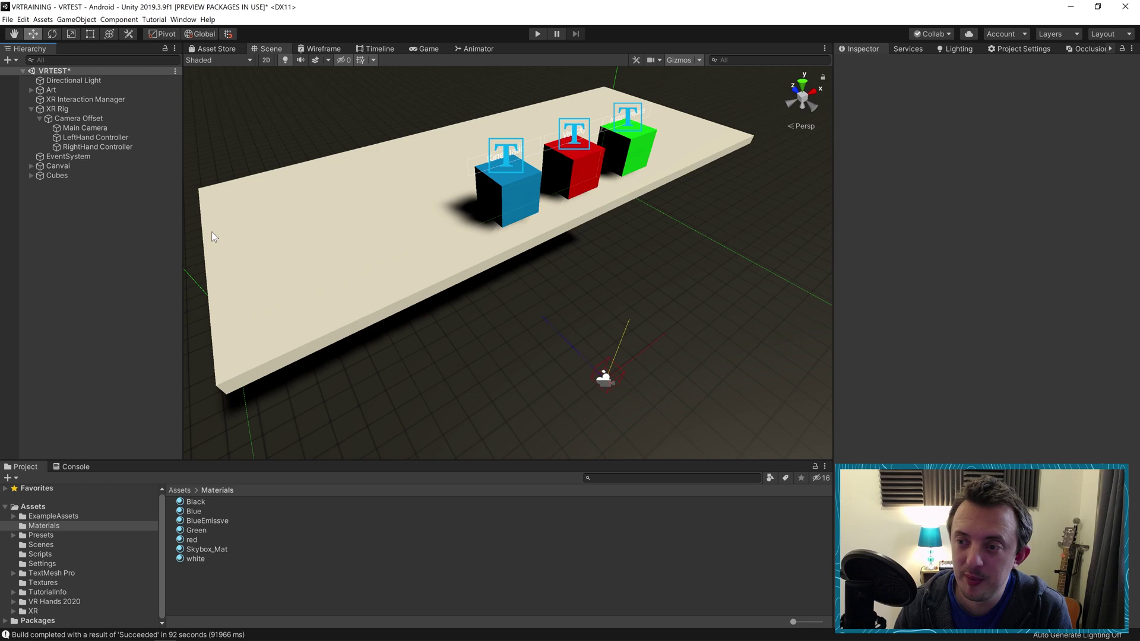
right_click(99, 244)
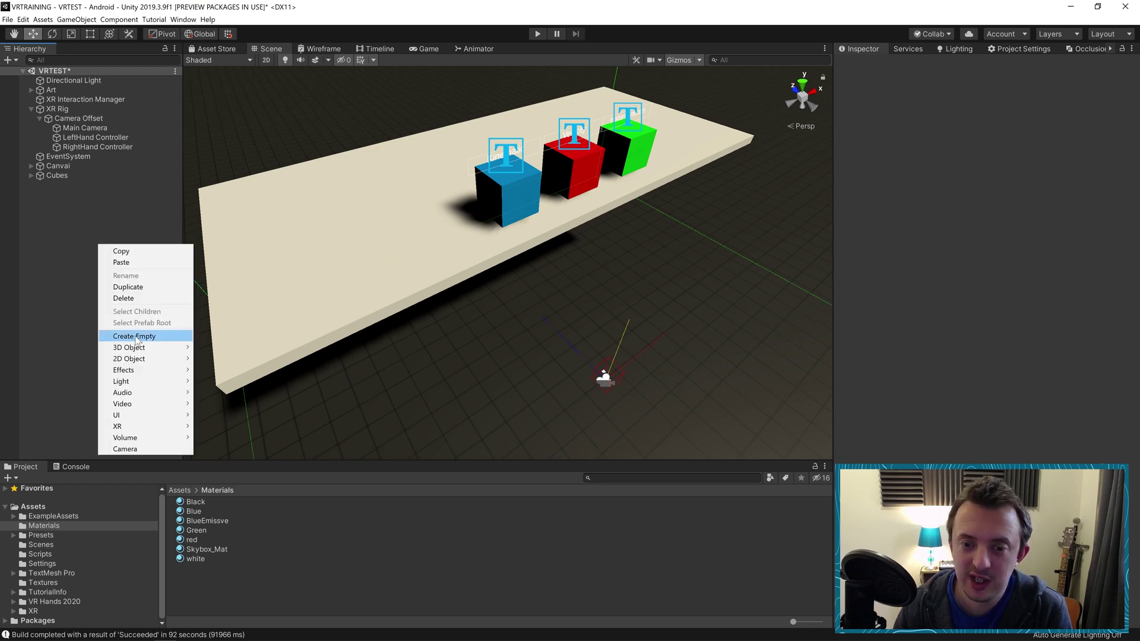
mouse_move(137, 347)
click(209, 347)
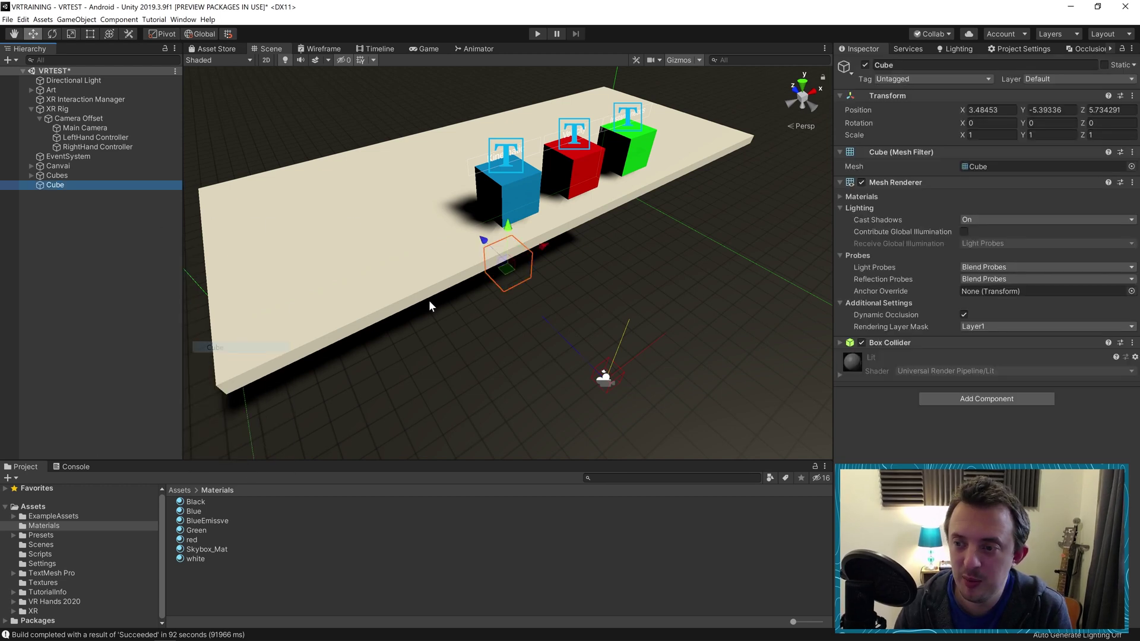
Step: Move the cube onto the table beside the blue cube and scale it to about 0.068
drag(526, 272, 392, 252)
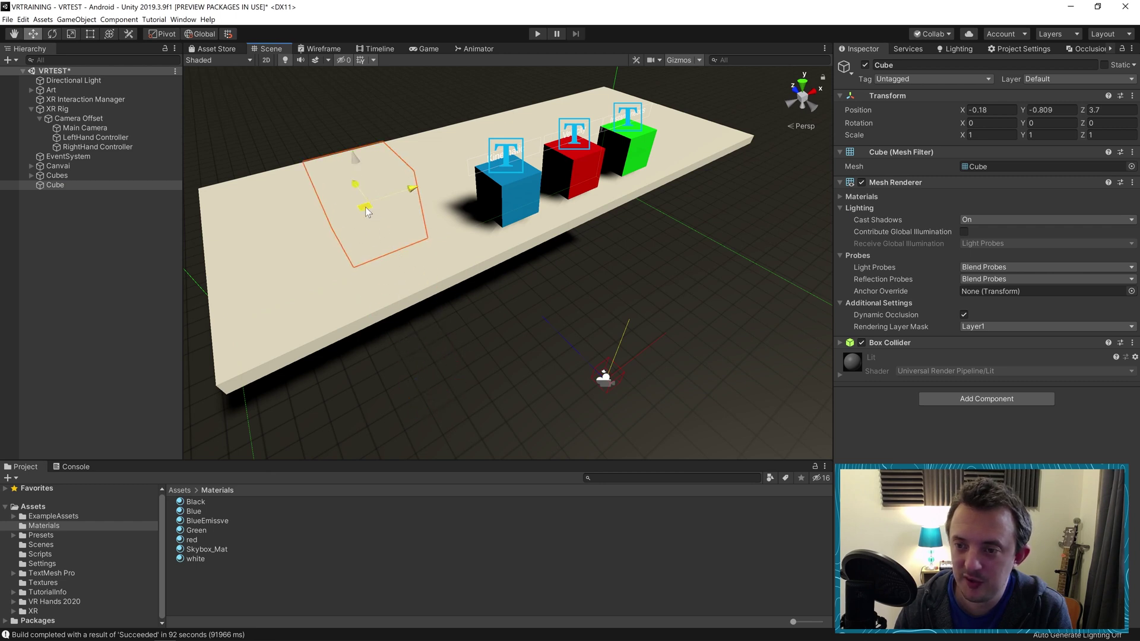
drag(367, 212, 424, 306)
drag(418, 259, 369, 289)
key(r)
key(w)
middle_drag(379, 266, 444, 257)
drag(340, 298, 424, 270)
alt+drag(532, 254, 420, 278)
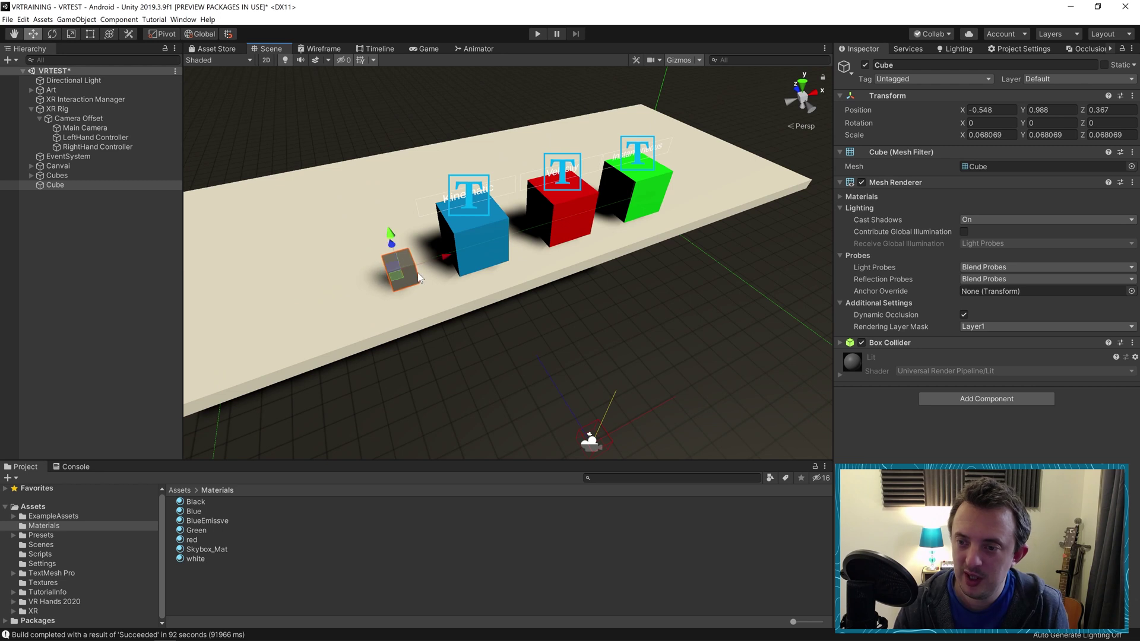
Step: Add XR Grab Interactable to the small cube via an 'xr gra' search, which also adds a Rigidbody
click(944, 394)
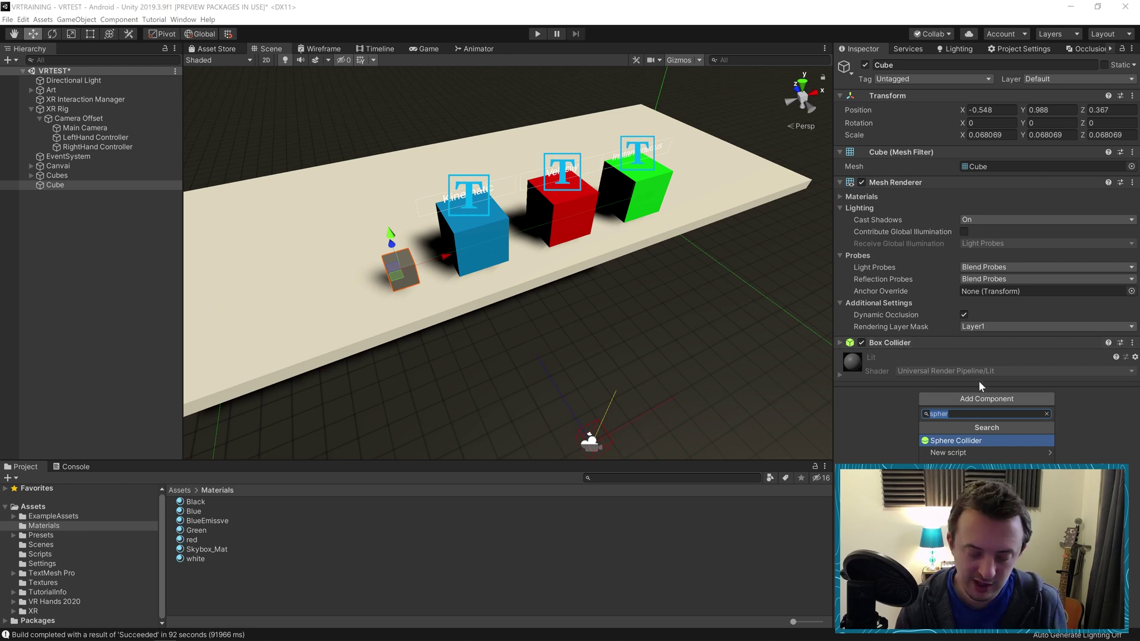
key(BackSpace)
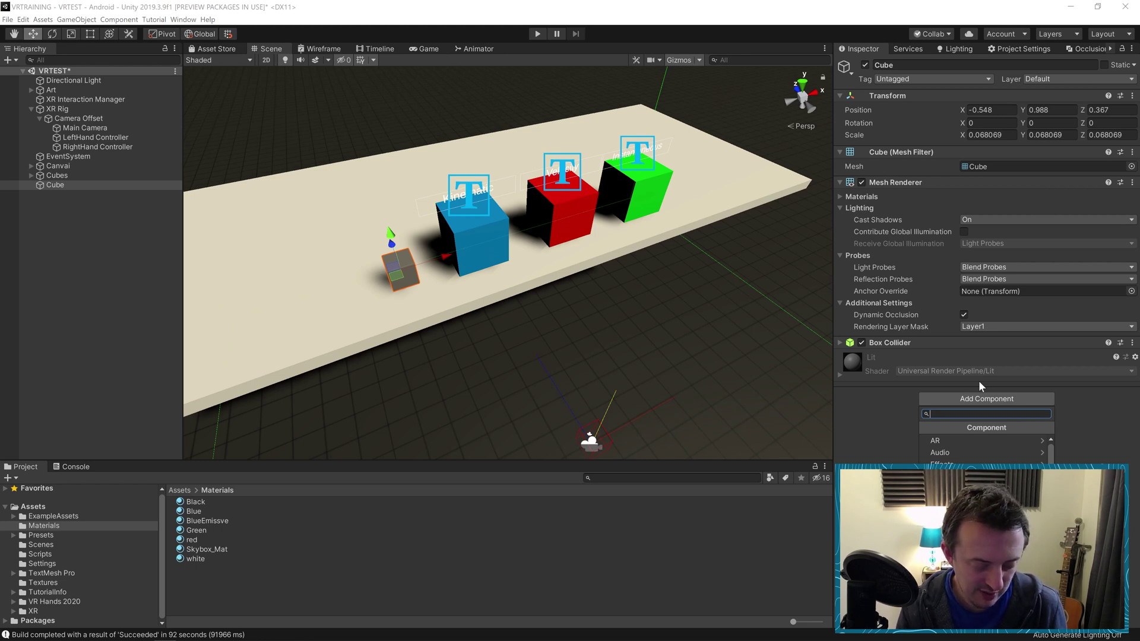
text(xr gr)
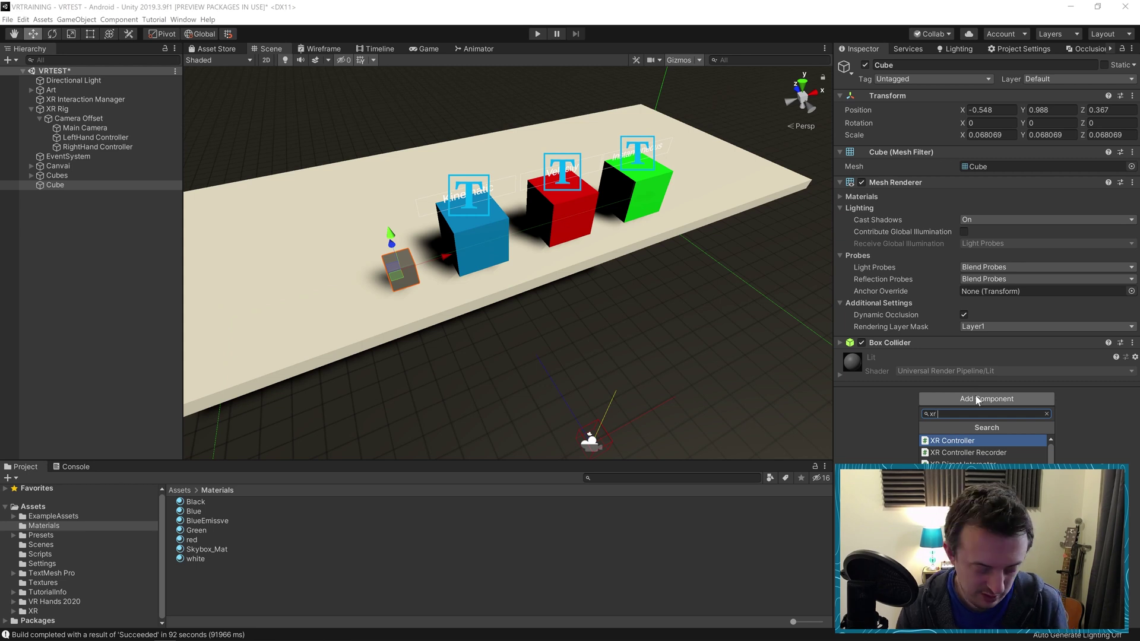
text(a)
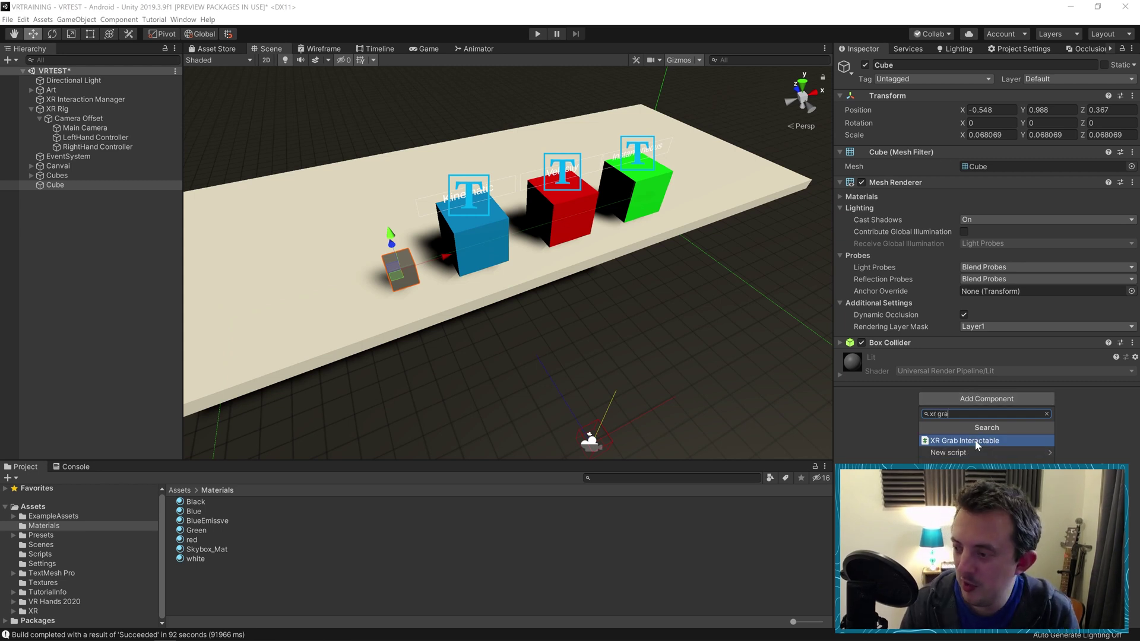
key(Return)
scroll(983, 411, down, 2)
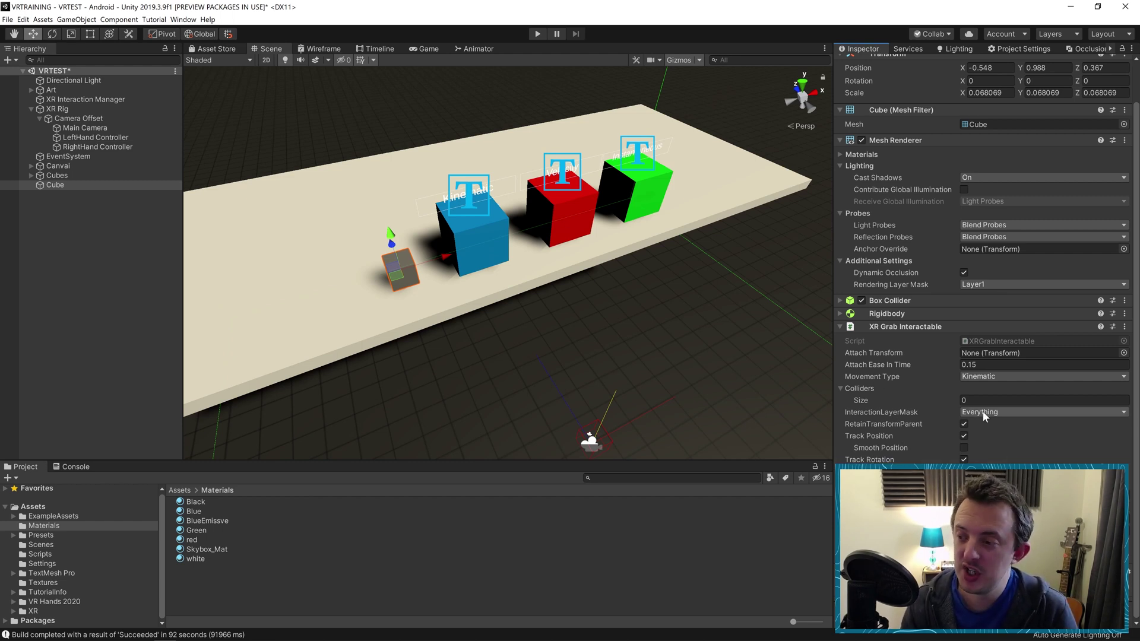
click(987, 376)
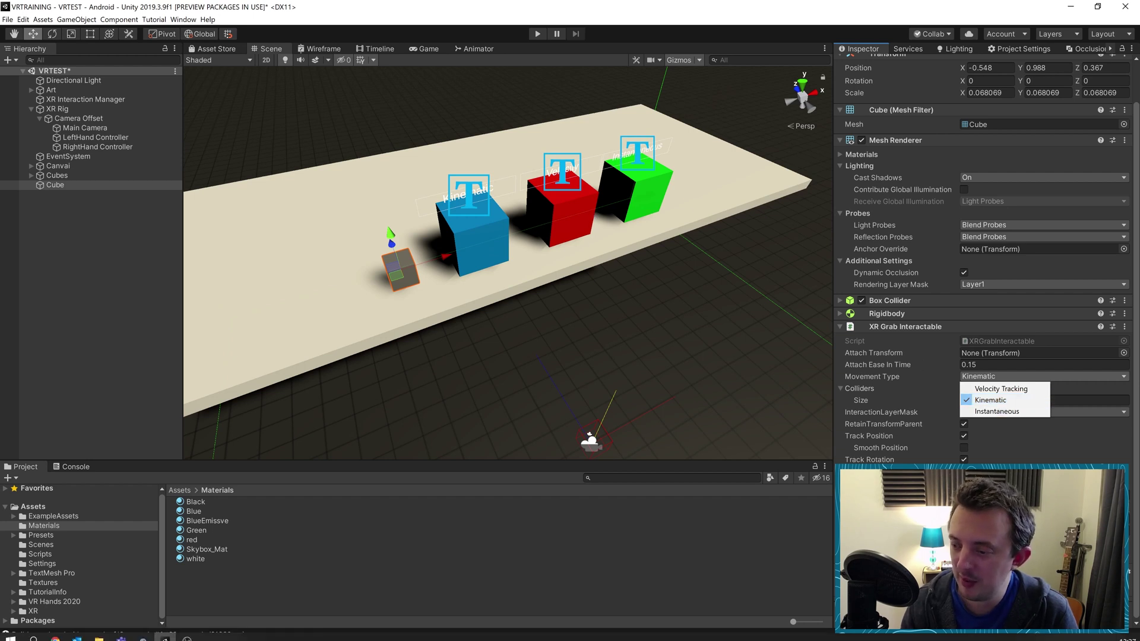
key(Escape)
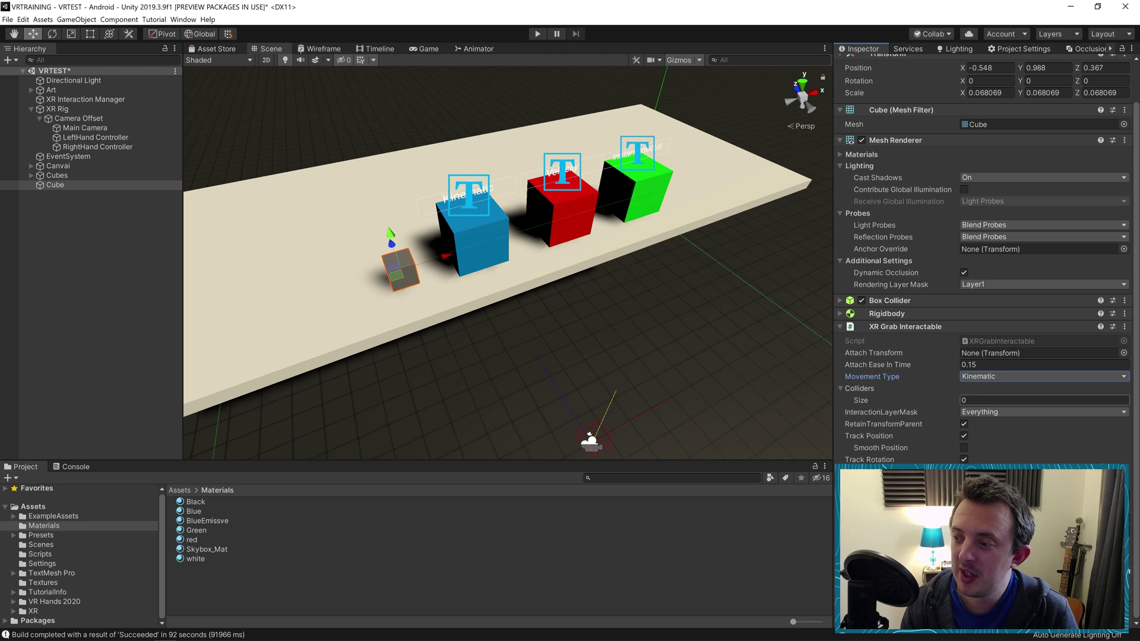
key(Tab)
text(1)
key(Return)
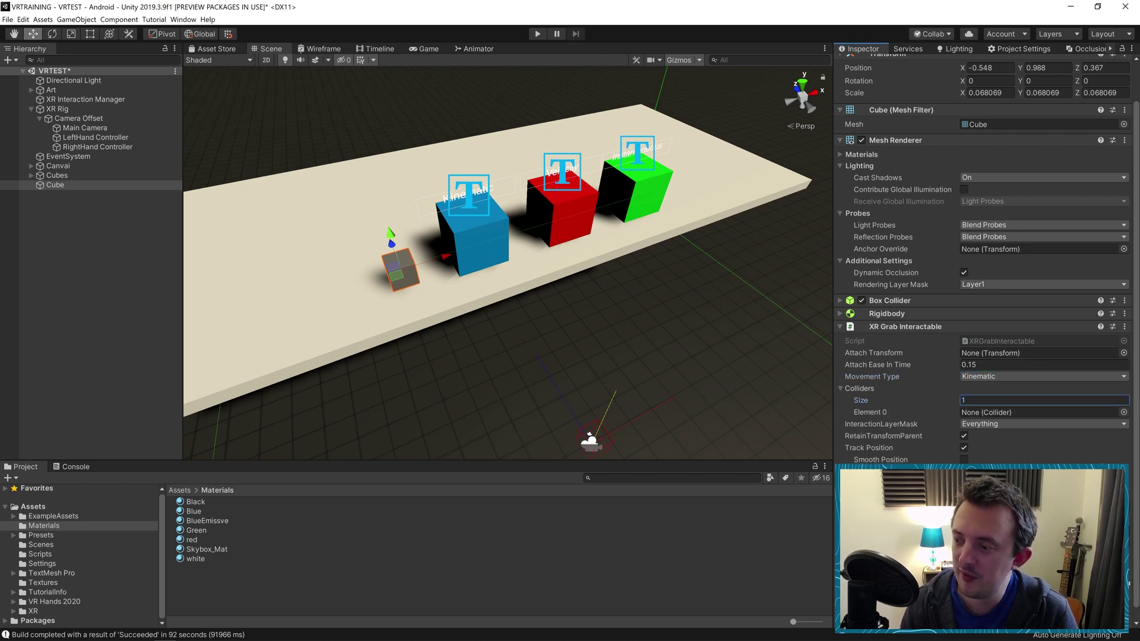
text(2)
key(Return)
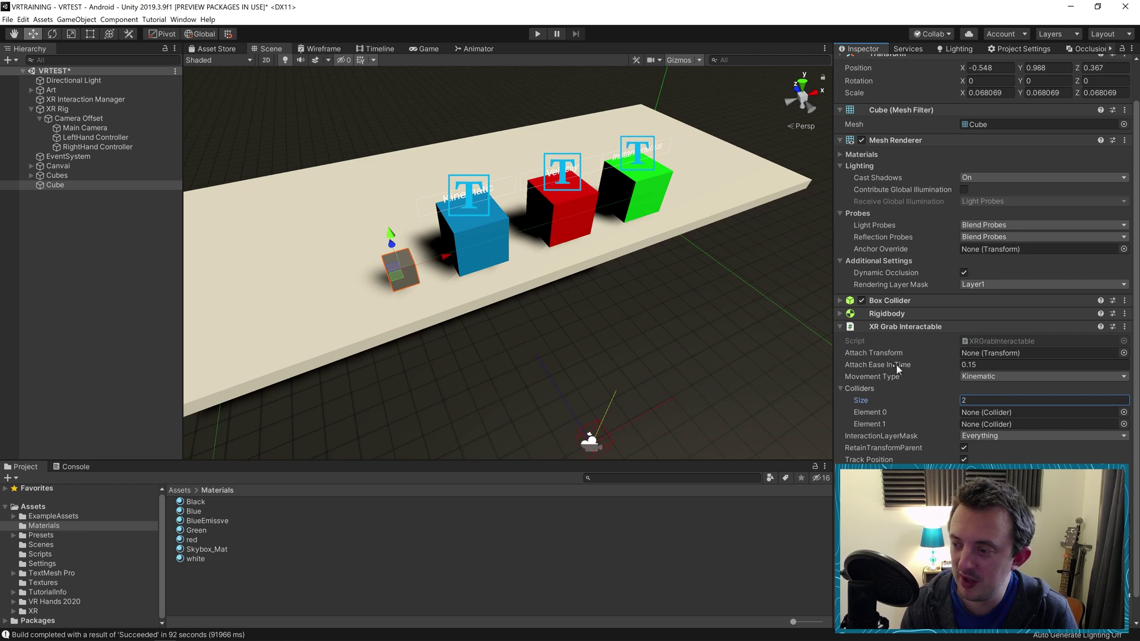
key(Return)
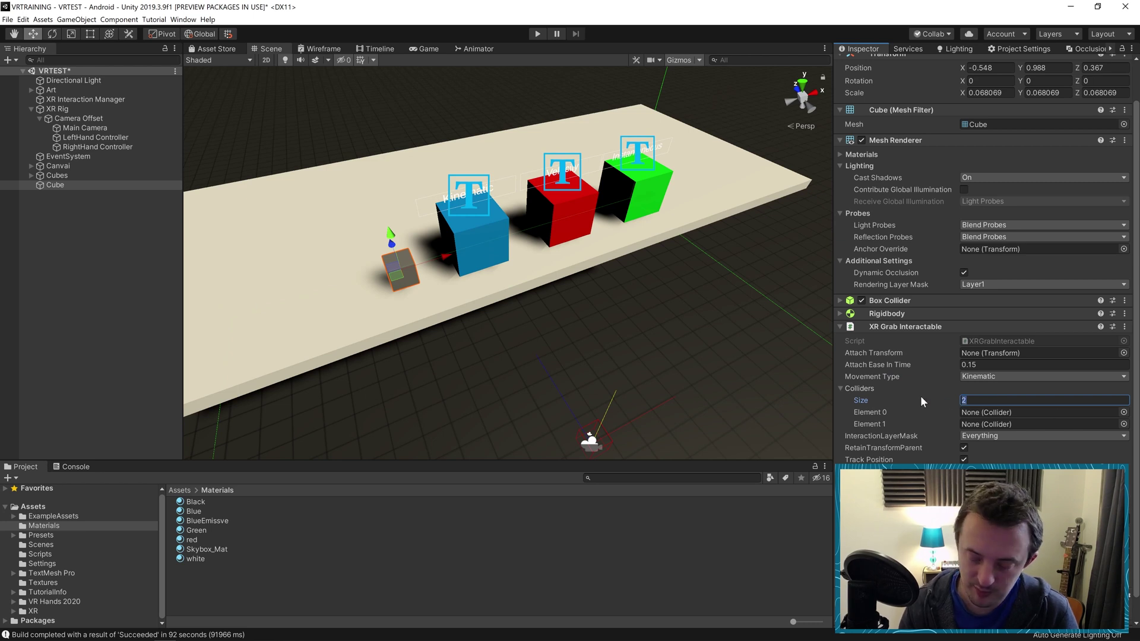
text(0)
key(Return)
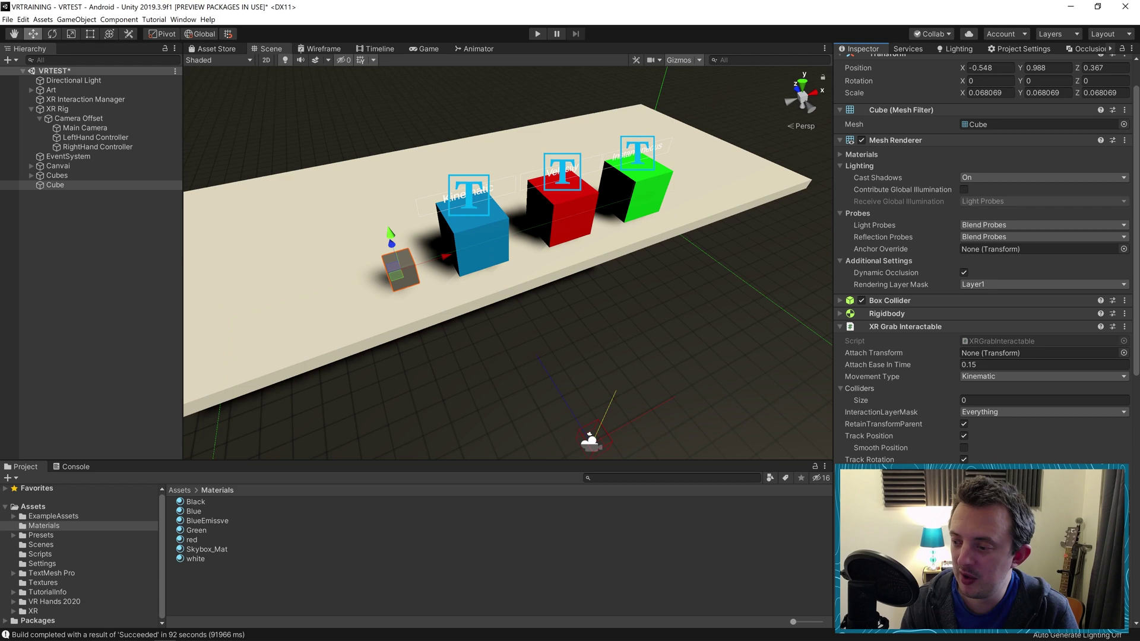
scroll(1010, 290, down, 10)
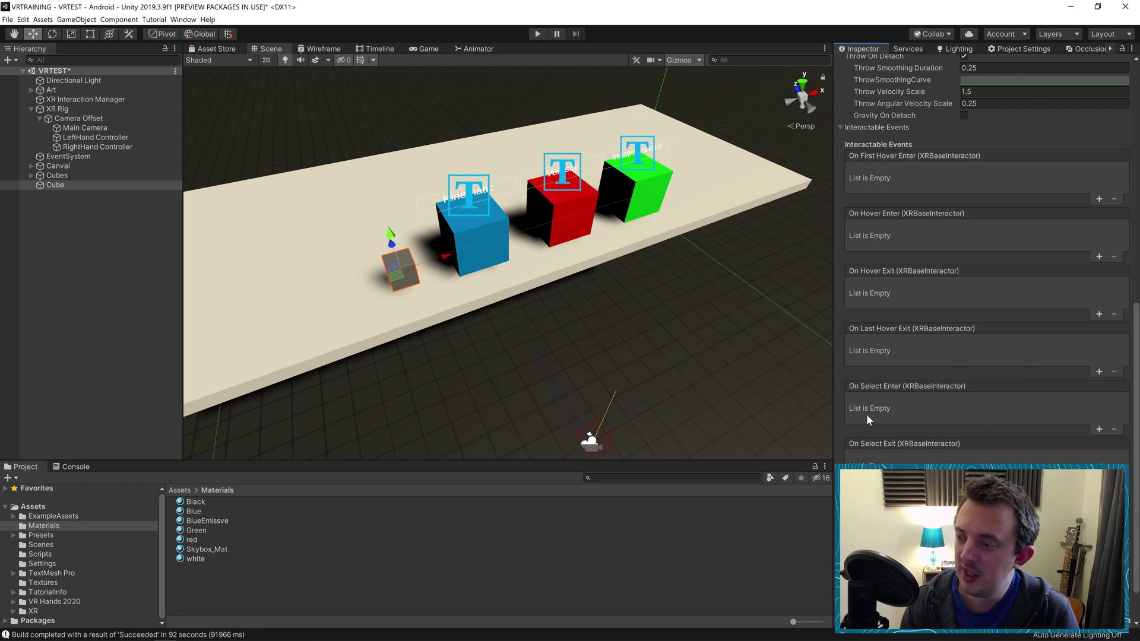
scroll(931, 441, up, 15)
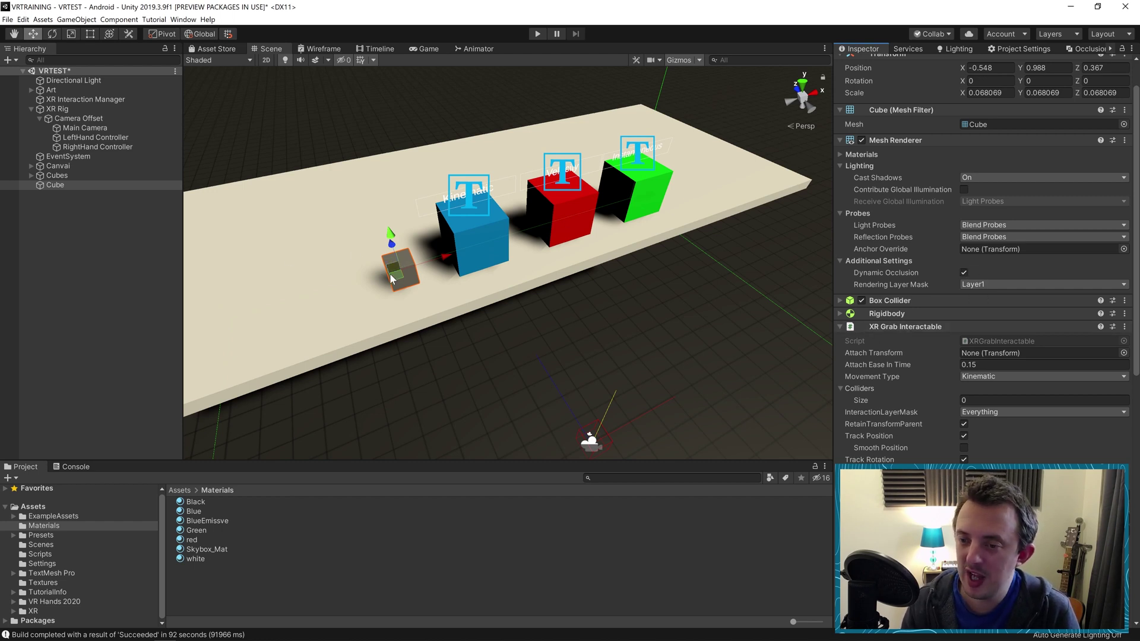
Step: Collapse XR Grab Interactable, expand Rigidbody, then select KinematicCube inside the Cubes group
click(840, 326)
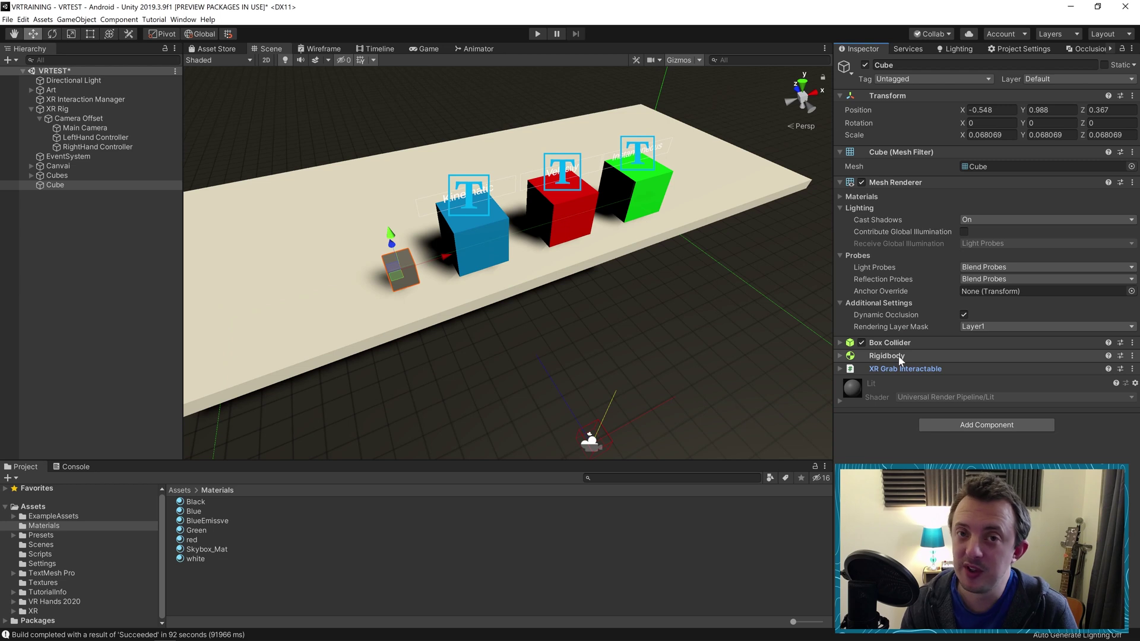
click(844, 356)
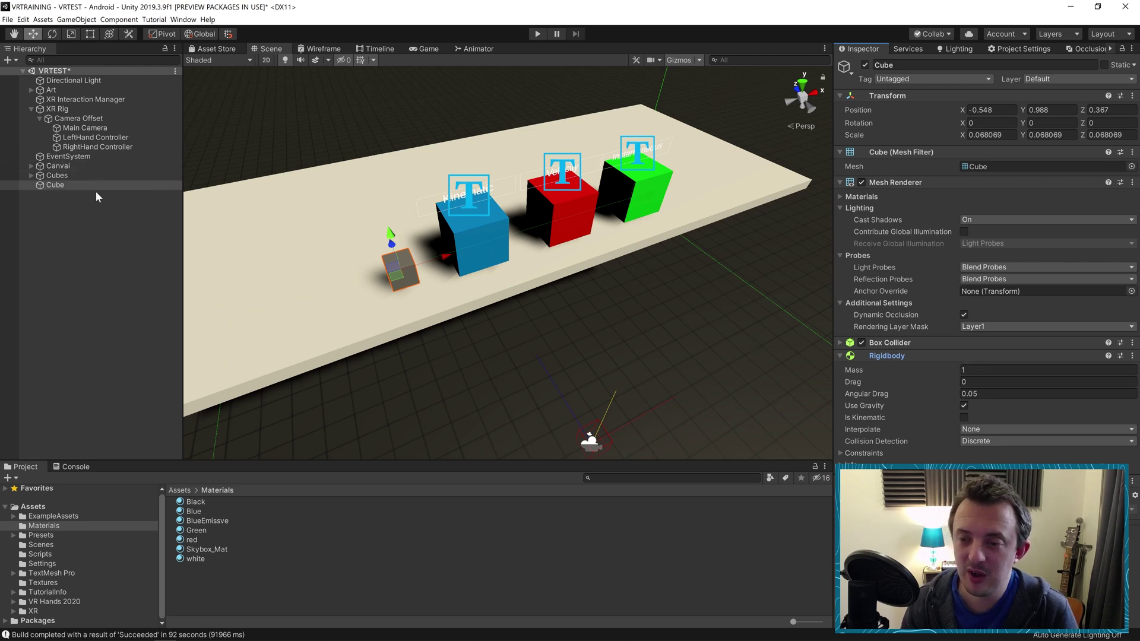
click(83, 222)
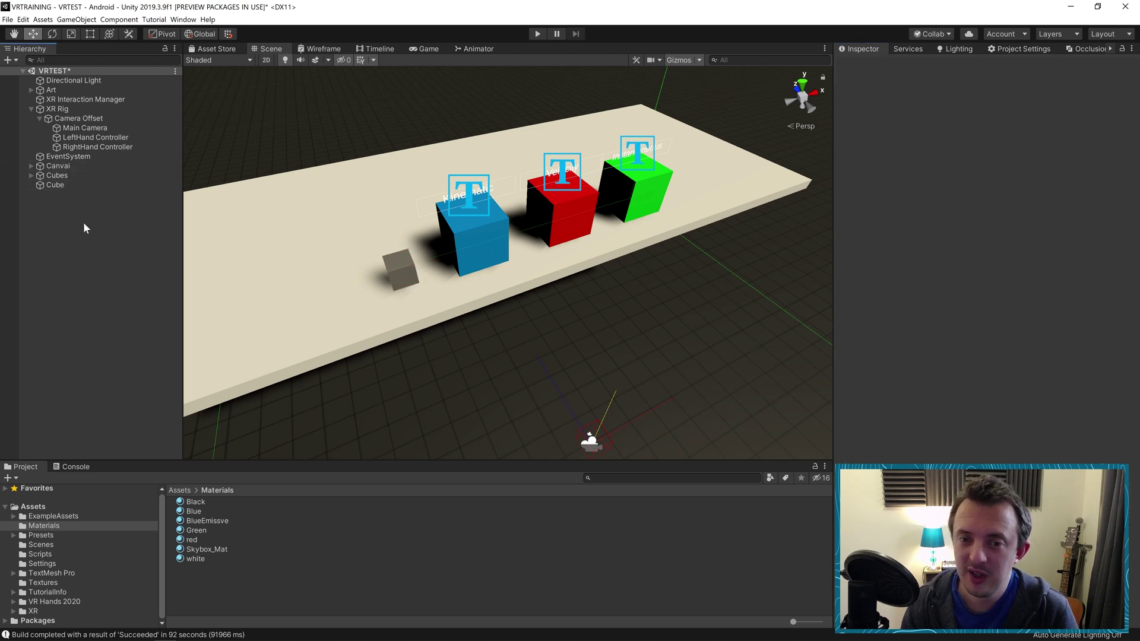
click(31, 175)
click(69, 186)
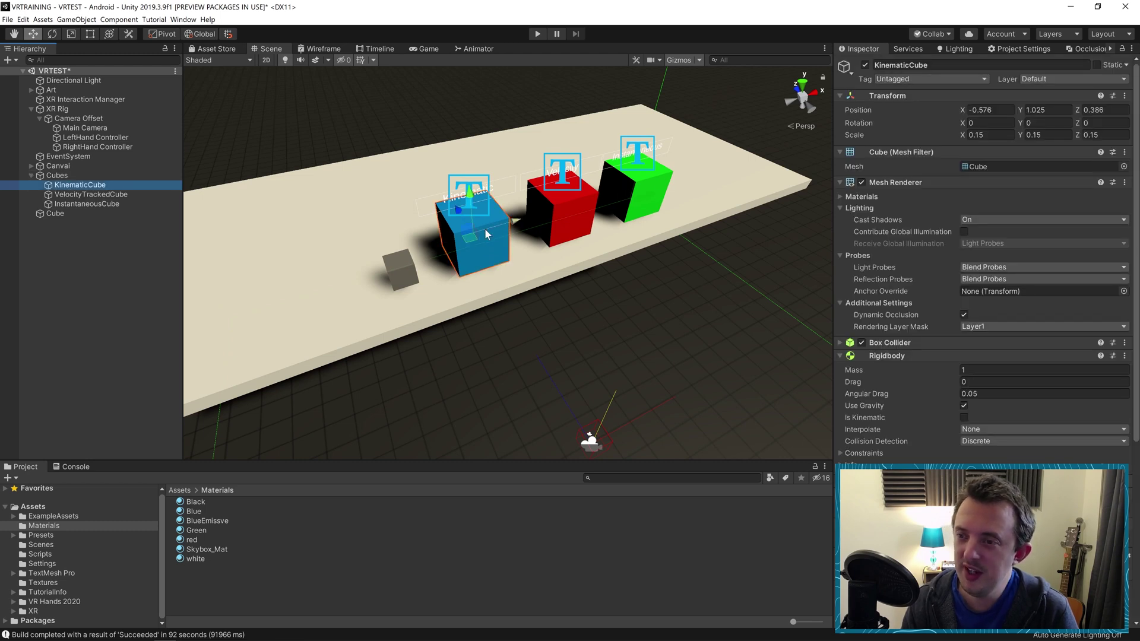